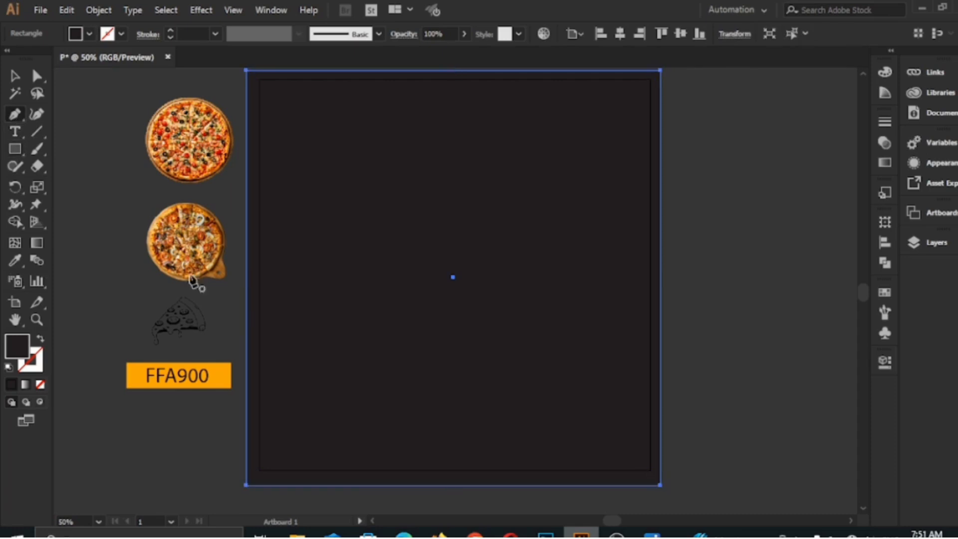
# Draw a closed four-sided Pen shape across the artboard's lower part, past its edges, and fill it with the FFA900 swatch's orange.
pyautogui.moveTo(231, 314); pyautogui.dragTo(235, 320)
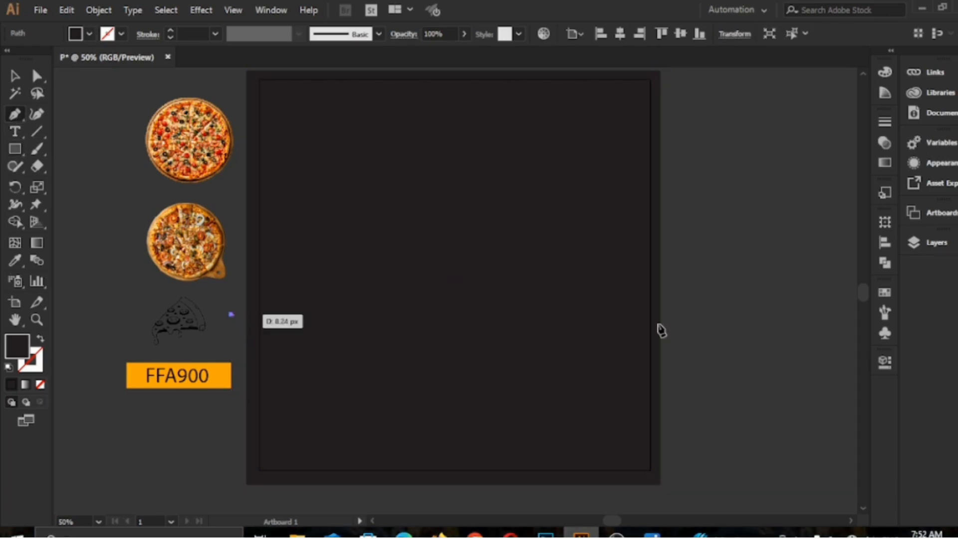
pyautogui.keyDown('shift'); pyautogui.click(682, 314); pyautogui.keyUp('shift')
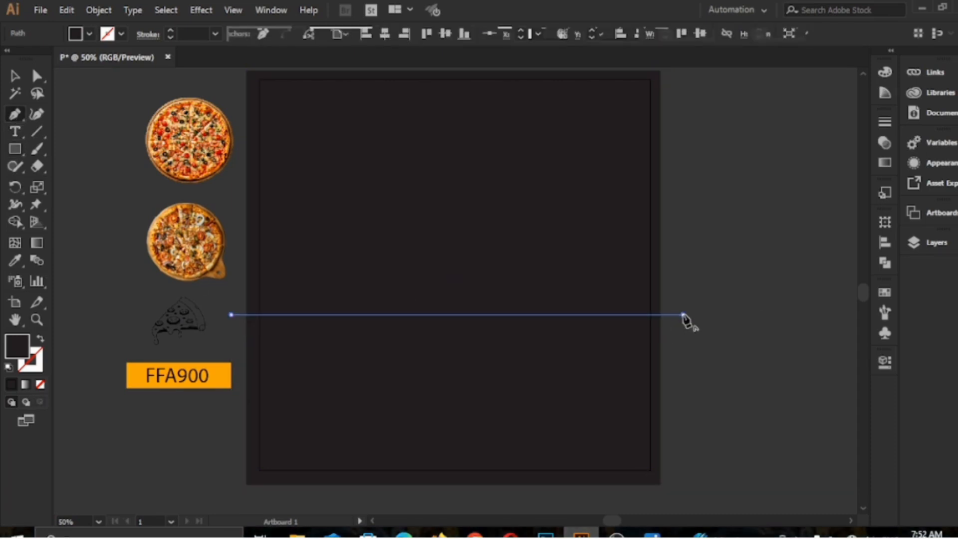
pyautogui.keyDown('shift'); pyautogui.click(683, 496); pyautogui.keyUp('shift')
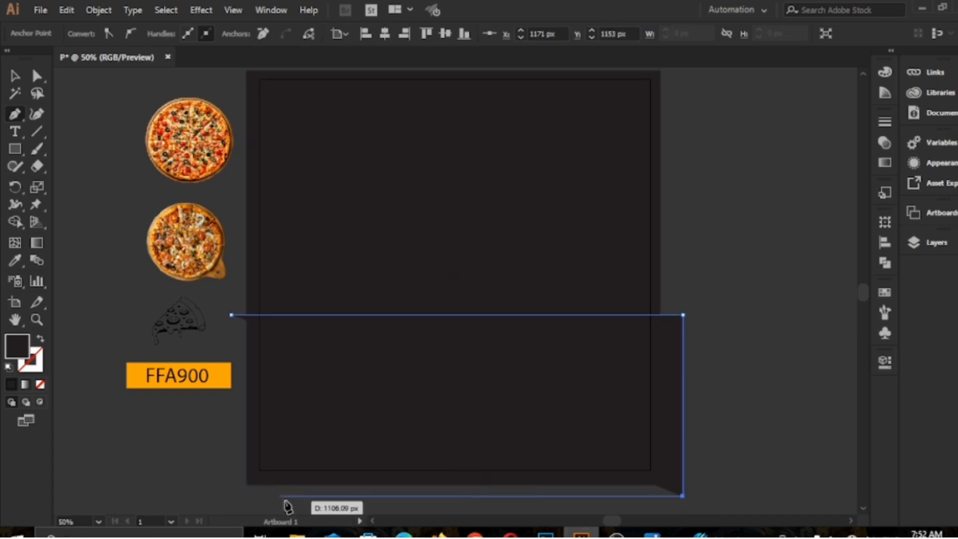
pyautogui.keyDown('shift'); pyautogui.click(237, 497); pyautogui.keyUp('shift')
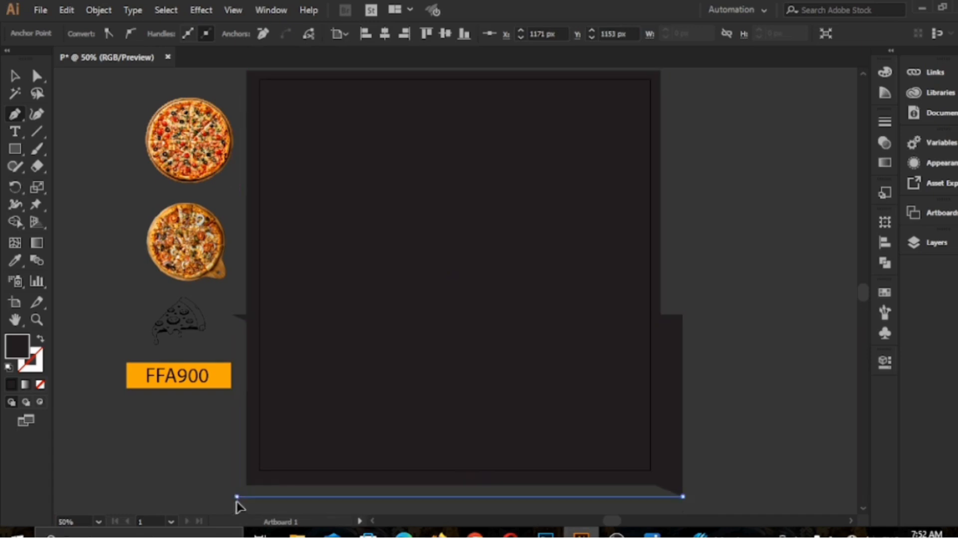
pyautogui.click(231, 315)
pyautogui.click(17, 263)
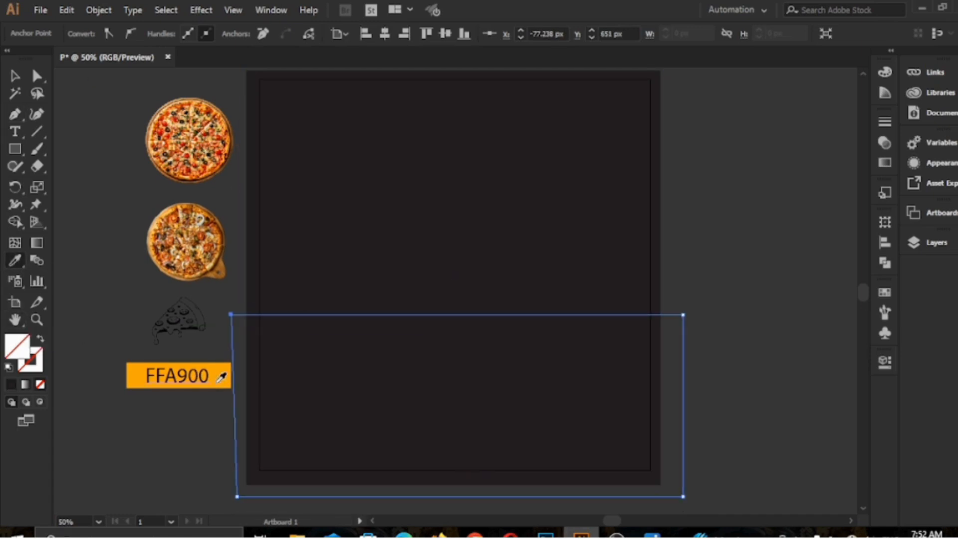
pyautogui.click(219, 378)
# Bend the orange shape's upper edge into an arch with the Curvature tool and shift the shape slightly down.
pyautogui.click(36, 113)
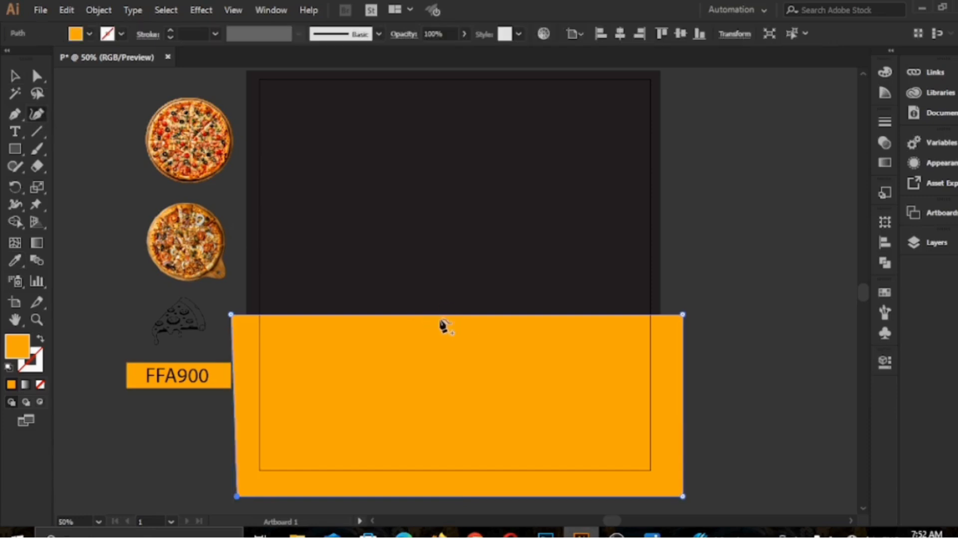
pyautogui.moveTo(448, 315); pyautogui.dragTo(442, 240)
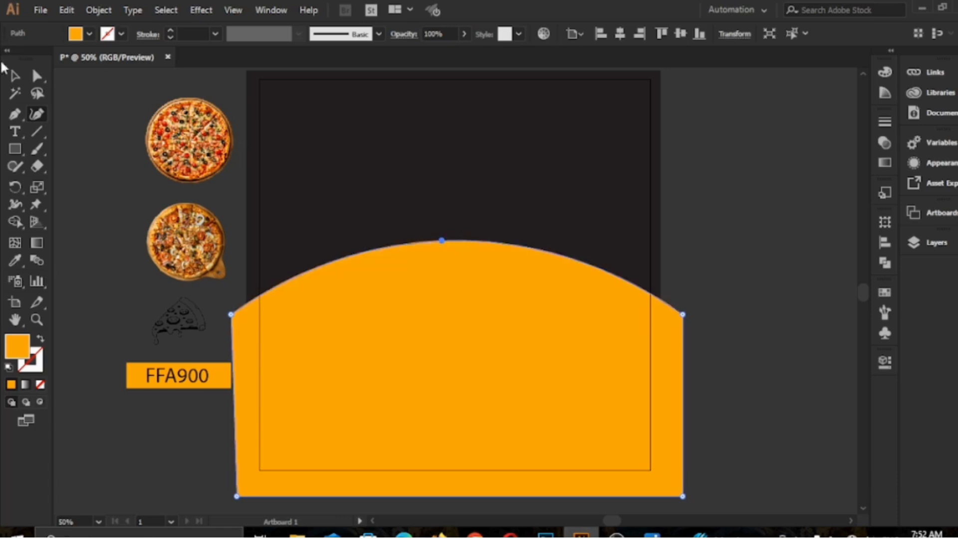
pyautogui.click(15, 75)
pyautogui.moveTo(441, 338); pyautogui.dragTo(439, 347)
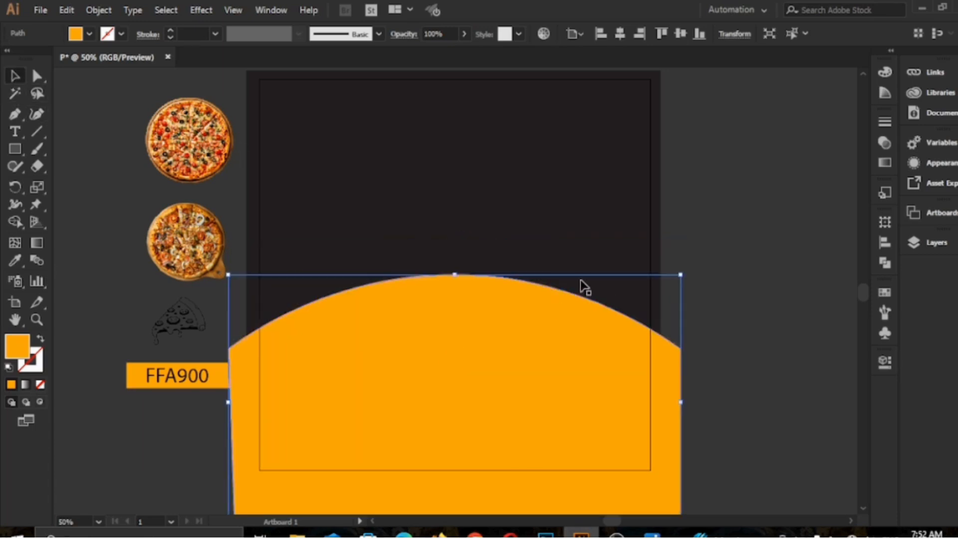
# Move the orange shape below the pizza images in the layer order.
pyautogui.click(932, 242)
pyautogui.keyDown('shift'); pyautogui.click(810, 289); pyautogui.keyUp('shift')
pyautogui.moveTo(819, 276); pyautogui.dragTo(823, 366)
pyautogui.click(873, 234)
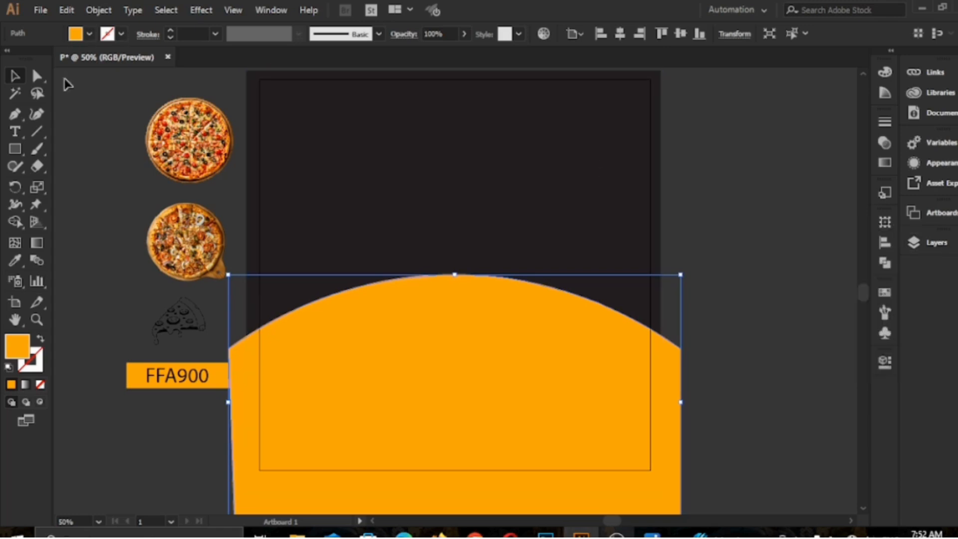
# Place both pizza images side by side at the peak of the orange arch.
pyautogui.moveTo(187, 146); pyautogui.dragTo(364, 300)
pyautogui.moveTo(185, 242); pyautogui.dragTo(418, 303)
pyautogui.moveTo(480, 313); pyautogui.dragTo(440, 323)
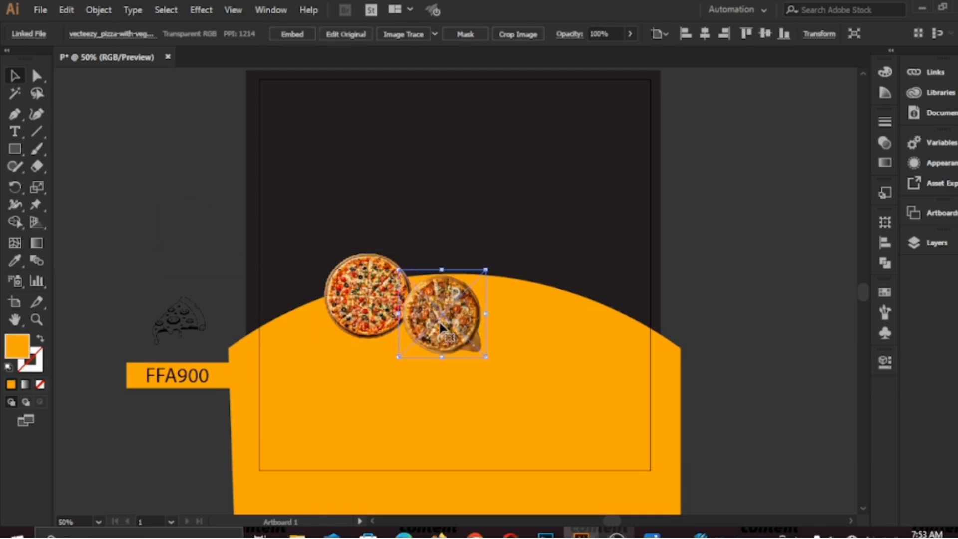
pyautogui.click(366, 294)
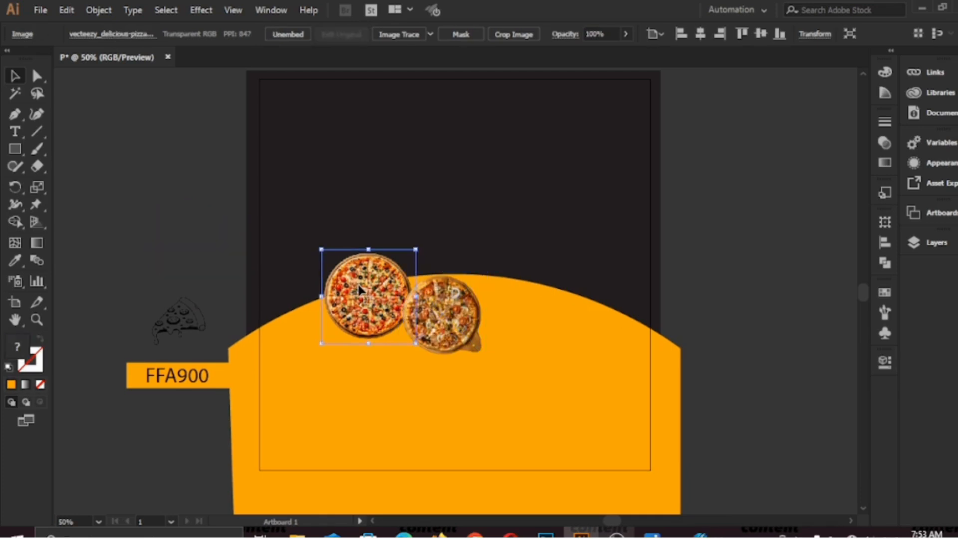
pyautogui.keyDown('shift'); pyautogui.click(442, 321); pyautogui.keyUp('shift')
pyautogui.click(445, 295)
pyautogui.moveTo(445, 296); pyautogui.dragTo(435, 300)
# Enlarge both pizza images and arrange them so the pizza with the wooden handle overlaps the other one.
pyautogui.moveTo(477, 365); pyautogui.dragTo(530, 419)
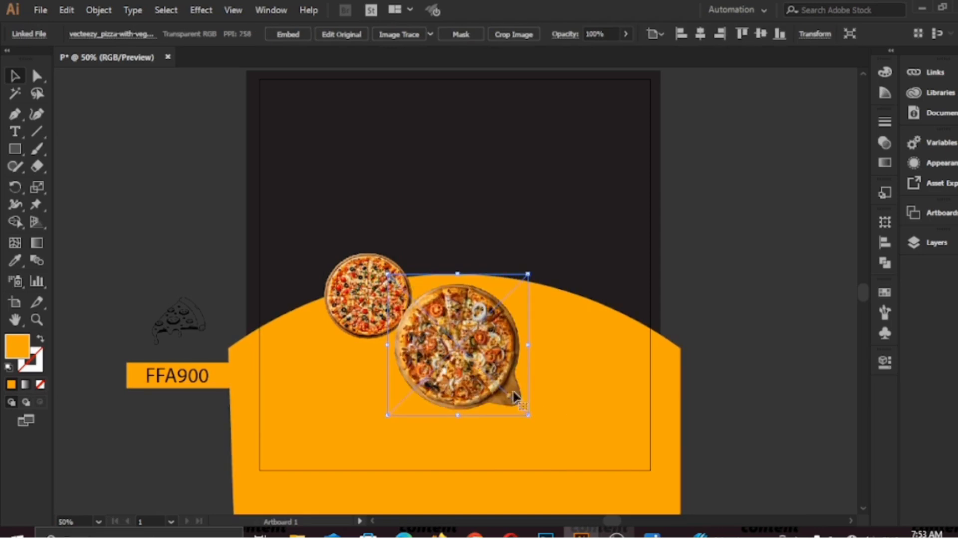
pyautogui.moveTo(479, 359); pyautogui.dragTo(519, 342)
pyautogui.moveTo(369, 315); pyautogui.dragTo(406, 335)
pyautogui.moveTo(355, 266); pyautogui.dragTo(298, 212)
pyautogui.moveTo(402, 317); pyautogui.dragTo(423, 324)
pyautogui.moveTo(560, 363); pyautogui.dragTo(527, 360)
pyautogui.moveTo(556, 390); pyautogui.dragTo(622, 454)
# Shrink the round pizza and the pizza with the handle, and reposition them as an overlapping pair on the arch.
pyautogui.click(370, 289)
pyautogui.moveTo(322, 214); pyautogui.dragTo(341, 241)
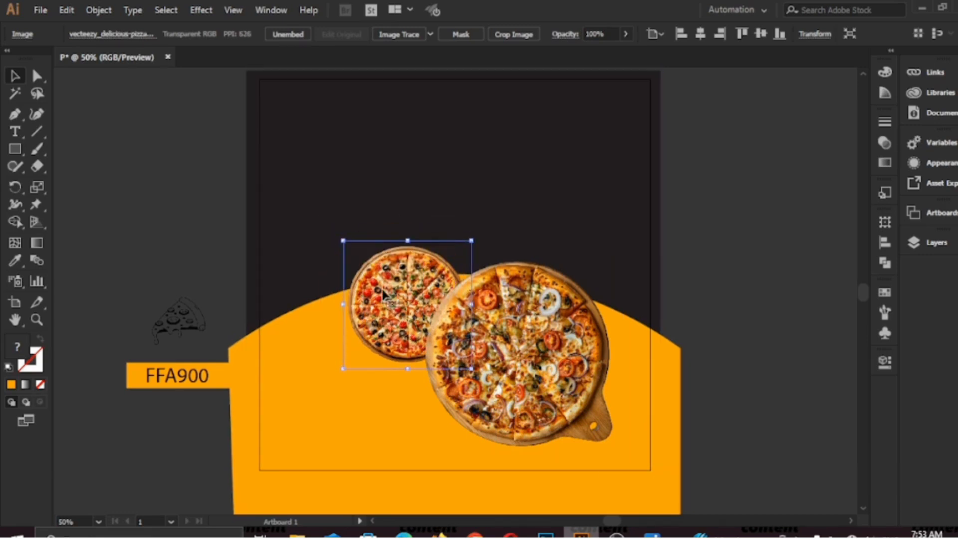
pyautogui.moveTo(398, 318); pyautogui.dragTo(388, 310)
pyautogui.moveTo(542, 397); pyautogui.dragTo(509, 368)
pyautogui.moveTo(589, 425); pyautogui.dragTo(548, 387)
pyautogui.moveTo(468, 317); pyautogui.dragTo(507, 346)
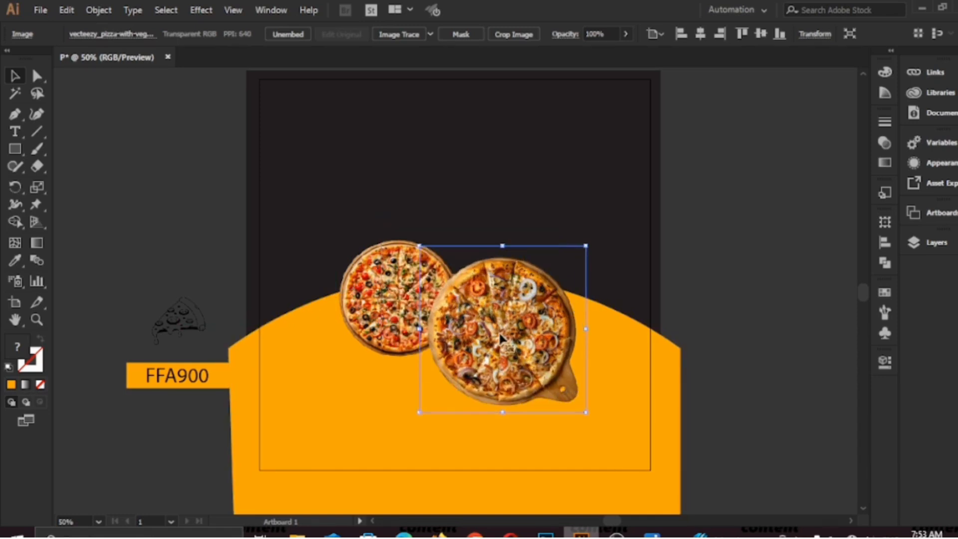
pyautogui.moveTo(582, 410); pyautogui.dragTo(570, 397)
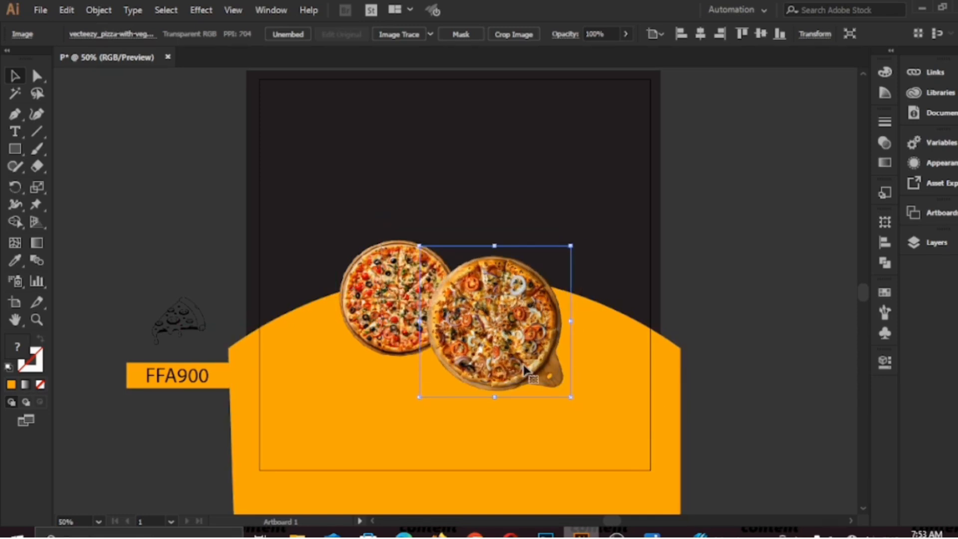
pyautogui.moveTo(502, 340); pyautogui.dragTo(482, 303)
# Select both pizzas, scale them up together and shift the pair slightly to centre it on the arch.
pyautogui.click(389, 310)
pyautogui.keyDown('shift'); pyautogui.click(479, 310); pyautogui.keyUp('shift')
pyautogui.moveTo(560, 375); pyautogui.dragTo(615, 429)
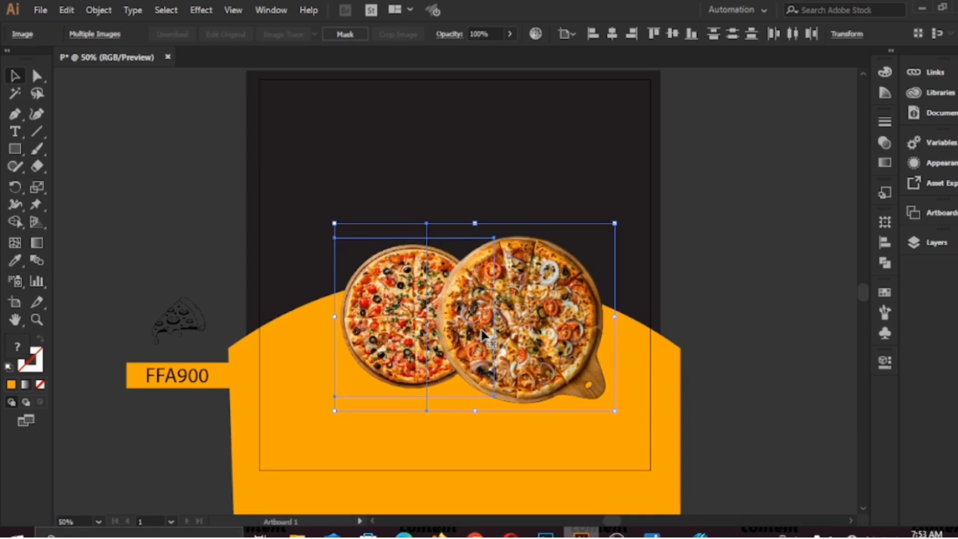
pyautogui.moveTo(483, 330); pyautogui.dragTo(484, 321)
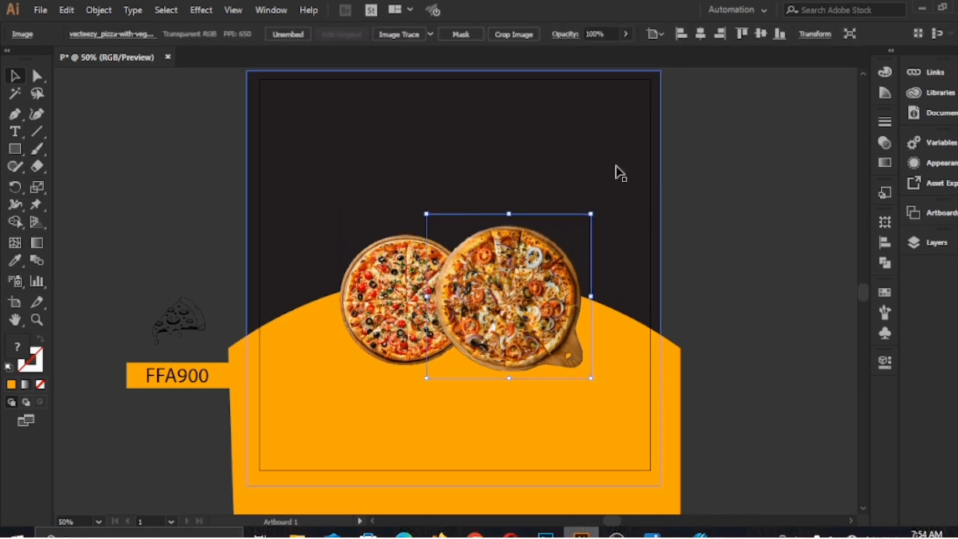
# Rotate the pizza with the handle slightly clockwise, enlarge it and reposition it over the other pizza.
pyautogui.moveTo(595, 208); pyautogui.dragTo(605, 280)
pyautogui.moveTo(522, 345); pyautogui.dragTo(532, 362)
pyautogui.moveTo(572, 415); pyautogui.dragTo(586, 438)
pyautogui.moveTo(545, 336); pyautogui.dragTo(537, 321)
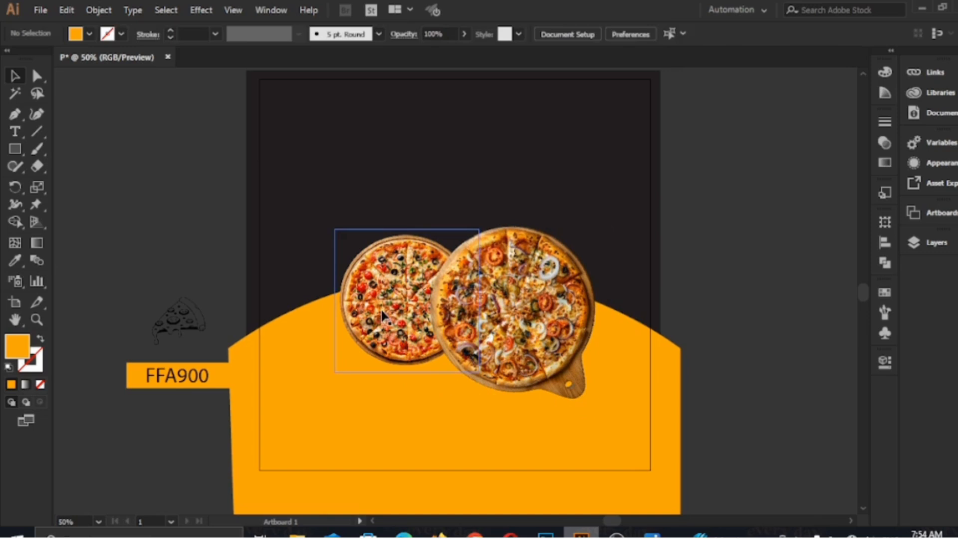
# Select both pizza images and group them.
pyautogui.click(404, 341)
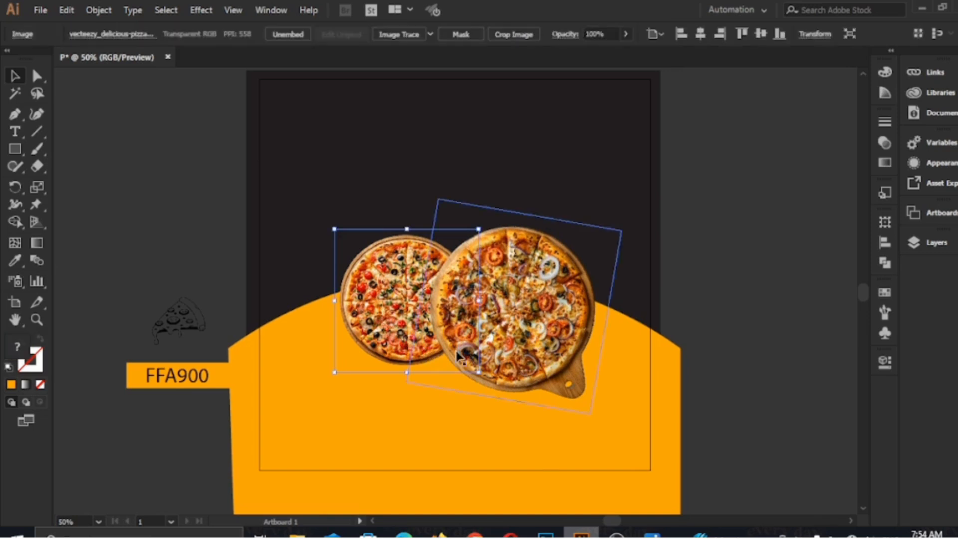
pyautogui.keyDown('shift'); pyautogui.click(539, 348); pyautogui.keyUp('shift')
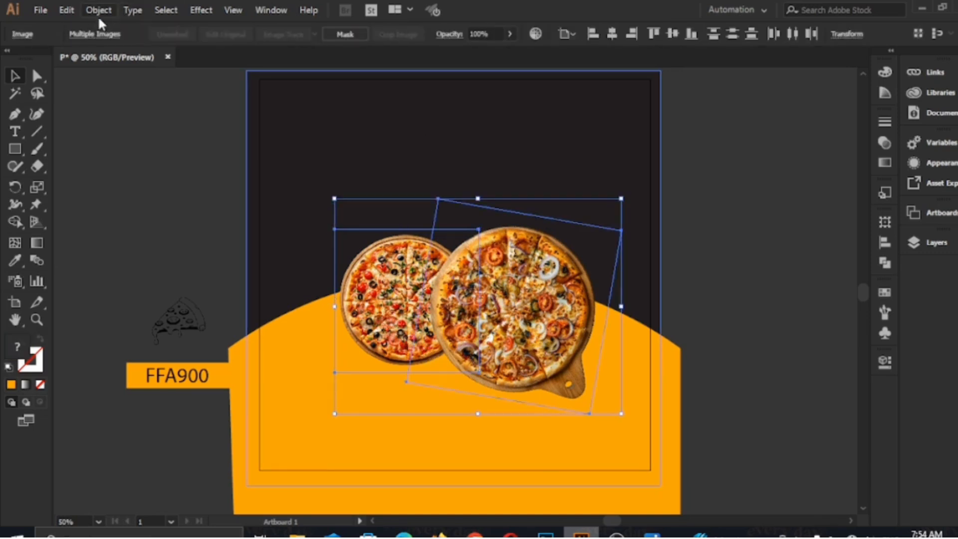
pyautogui.click(99, 11)
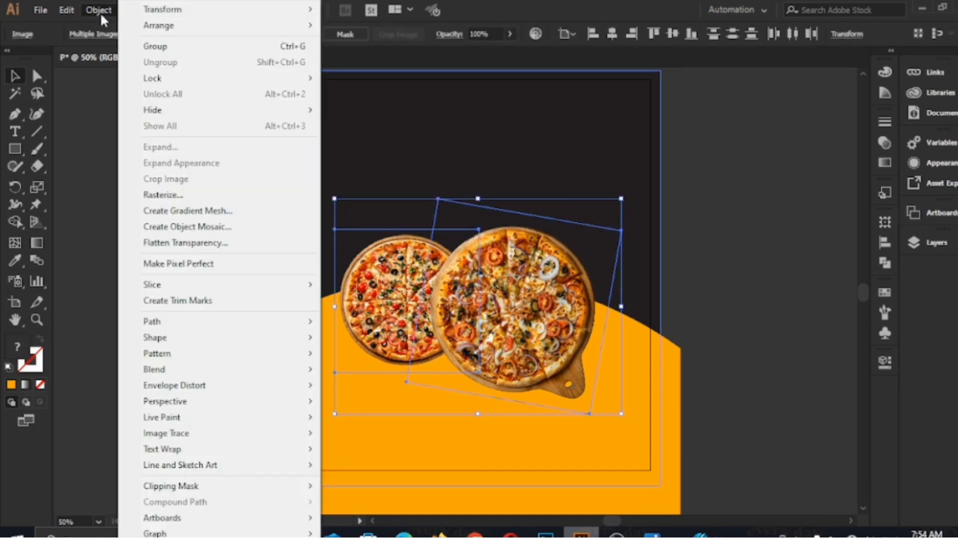
pyautogui.click(155, 46)
# Add the two-line heading "SPECIAL MENU" on the dark area above the pizzas.
pyautogui.click(294, 142)
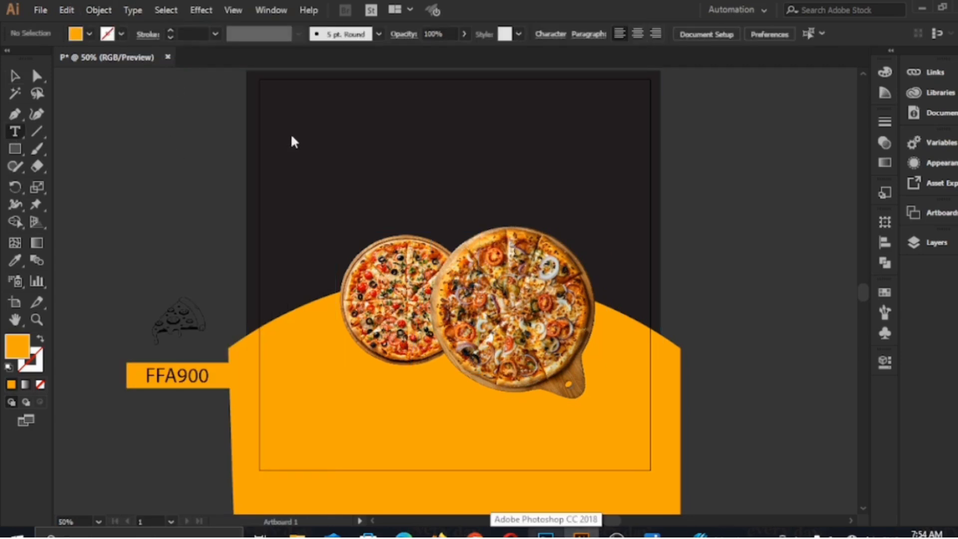
pyautogui.click(330, 126)
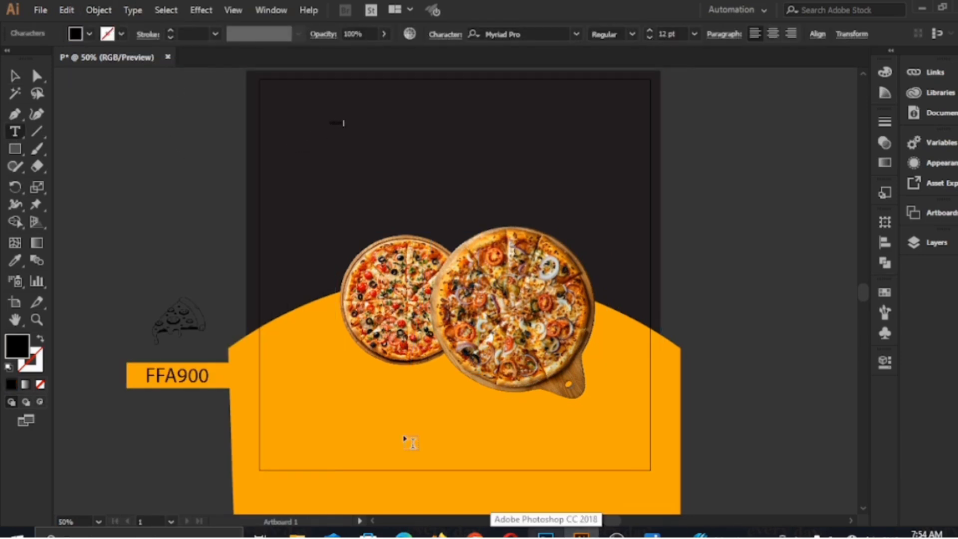
pyautogui.write('SPECIAL FOO')
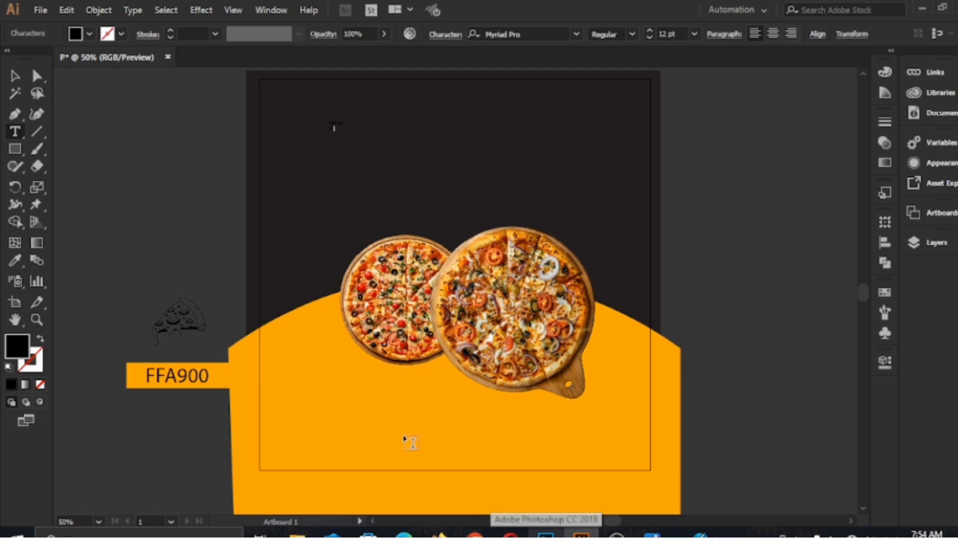
pyautogui.click(15, 76)
# Colour the heading with the FFA900 swatch's orange, enlarge it to about 141.5 pt and place it above the pizzas.
pyautogui.click(14, 259)
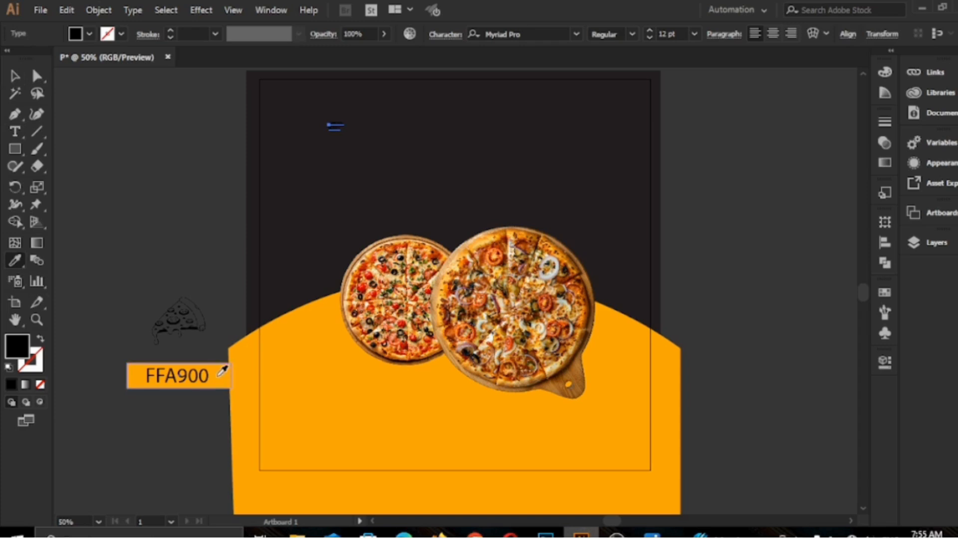
pyautogui.click(221, 369)
pyautogui.press('v')
pyautogui.moveTo(343, 132); pyautogui.dragTo(503, 247)
pyautogui.moveTo(404, 173); pyautogui.dragTo(438, 149)
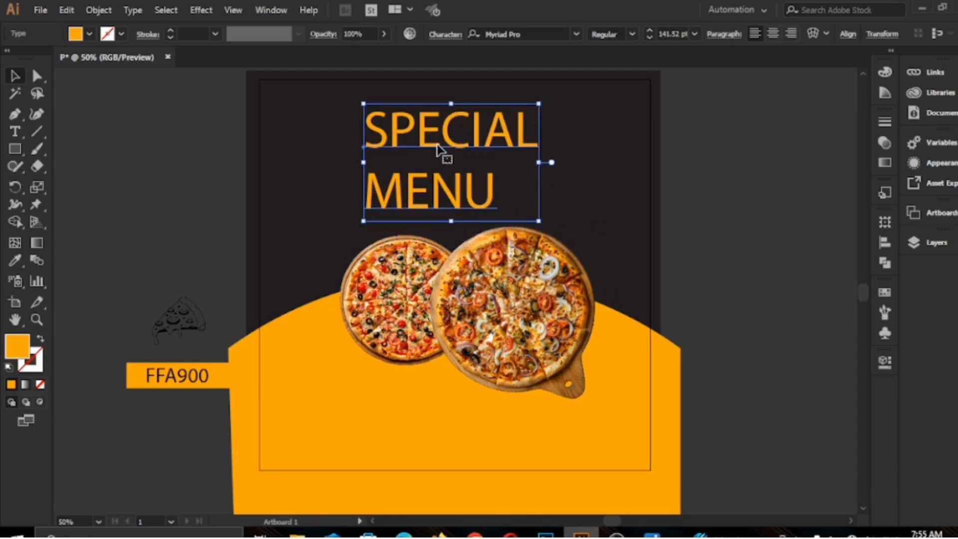
# Tighten the heading's leading to 135 pt.
pyautogui.moveTo(805, 385); pyautogui.dragTo(805, 386)
pyautogui.click(803, 384)
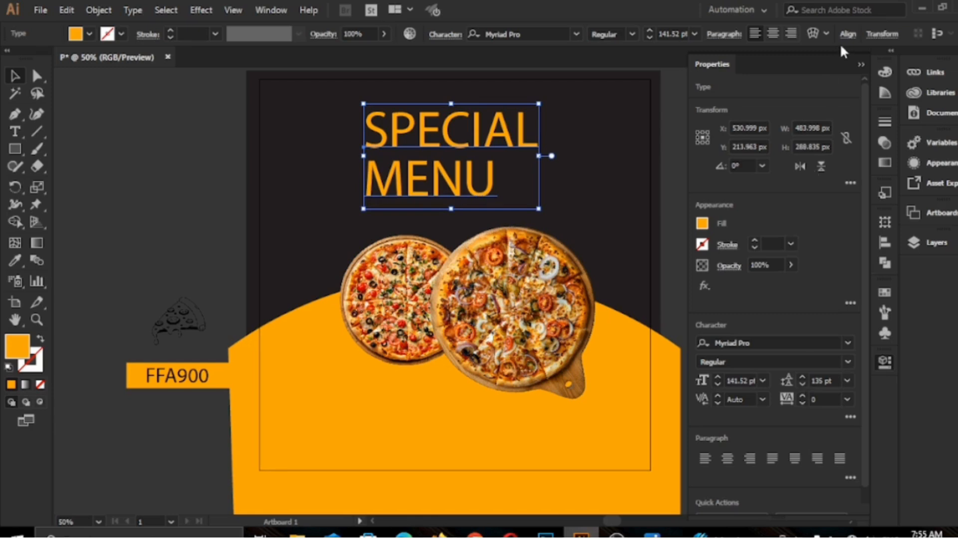
pyautogui.click(858, 65)
# Set the heading's font to Franklin Gothic Heavy and centre its paragraph alignment.
pyautogui.click(576, 34)
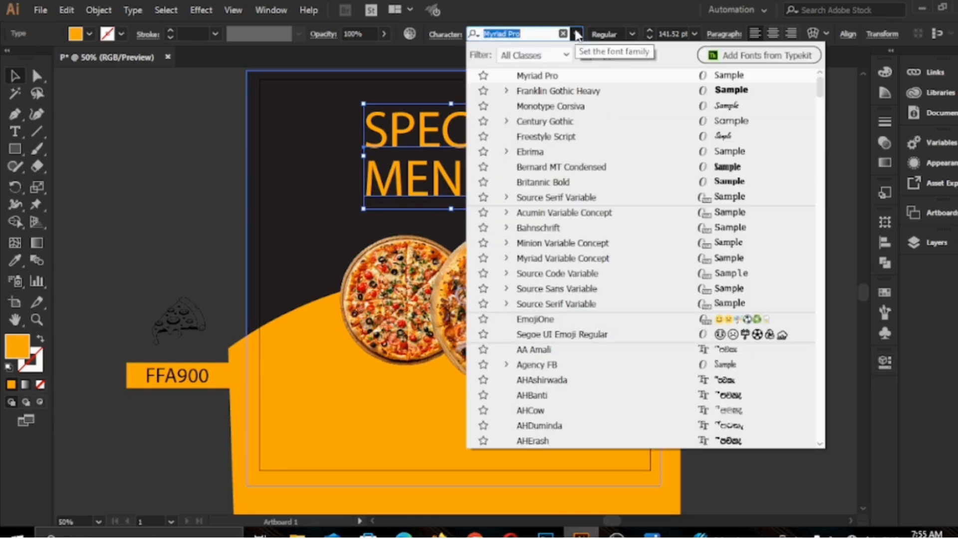
pyautogui.click(585, 91)
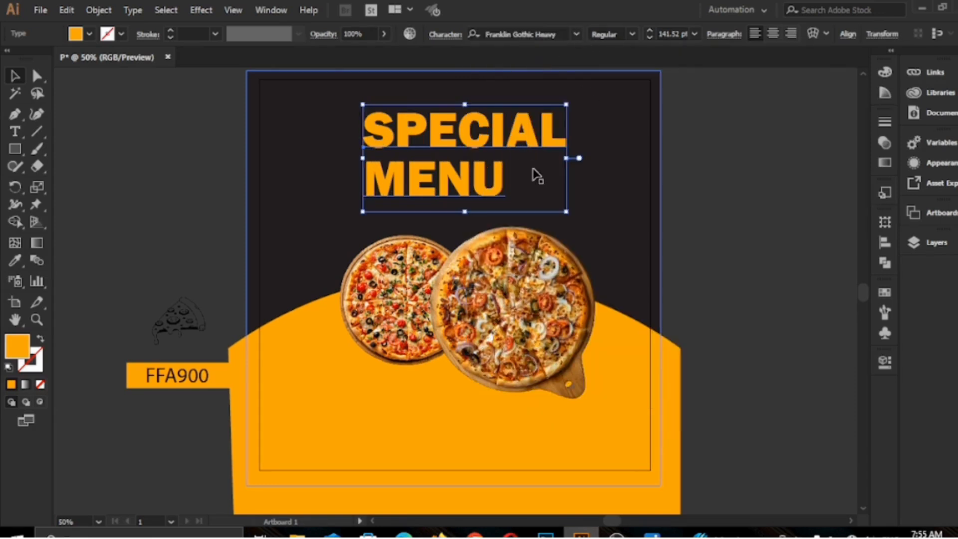
pyautogui.click(772, 34)
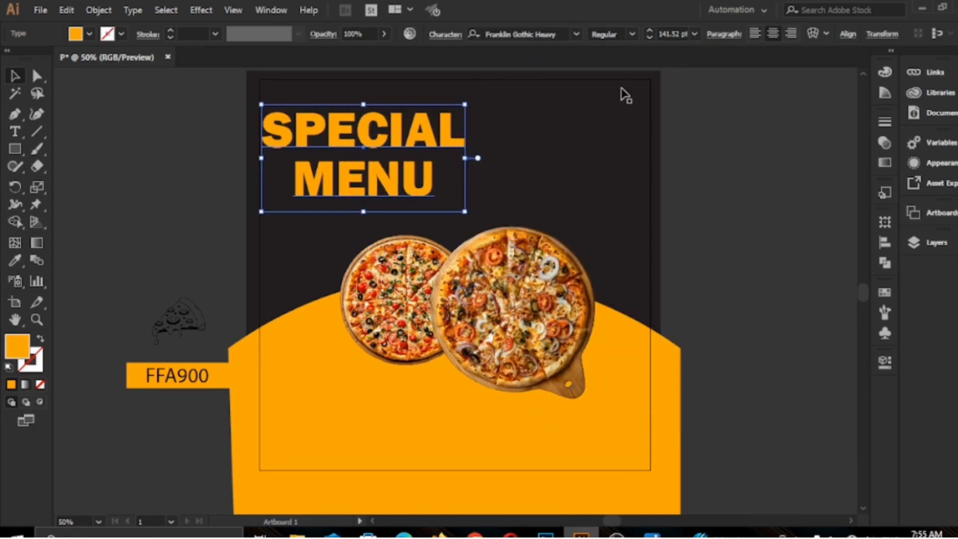
# Centre the heading horizontally on the artboard and shrink it to about 110 pt, keeping it centred above the pizzas.
pyautogui.click(846, 34)
pyautogui.click(728, 72)
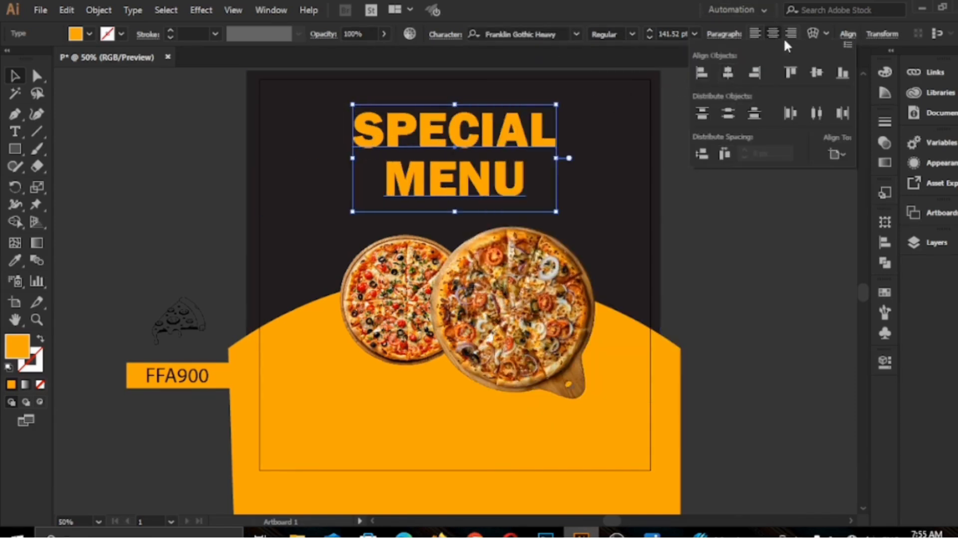
pyautogui.click(846, 36)
pyautogui.moveTo(557, 212); pyautogui.dragTo(511, 187)
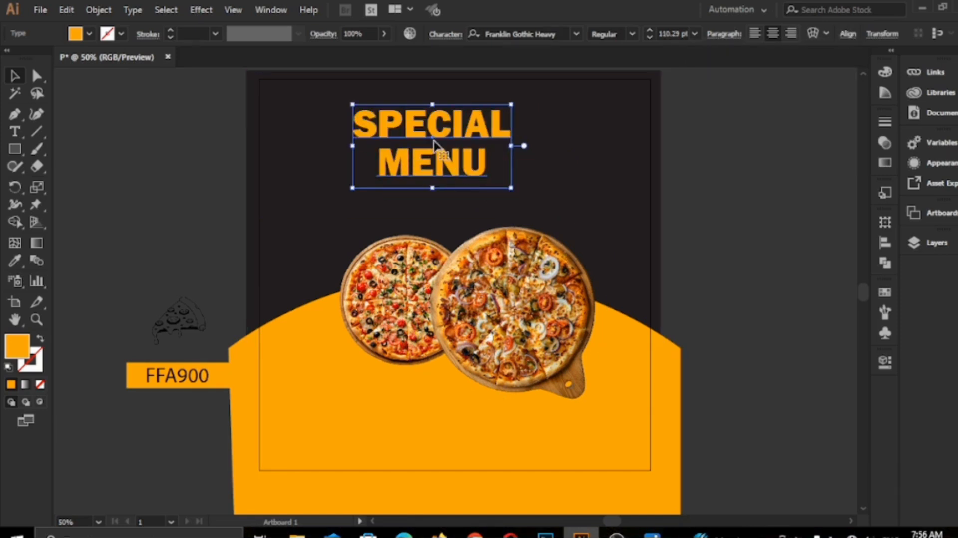
pyautogui.moveTo(433, 140); pyautogui.dragTo(456, 140)
# Add the text line "CHEESE AND SPICY PIZZA" between the heading and the pizzas.
pyautogui.click(15, 131)
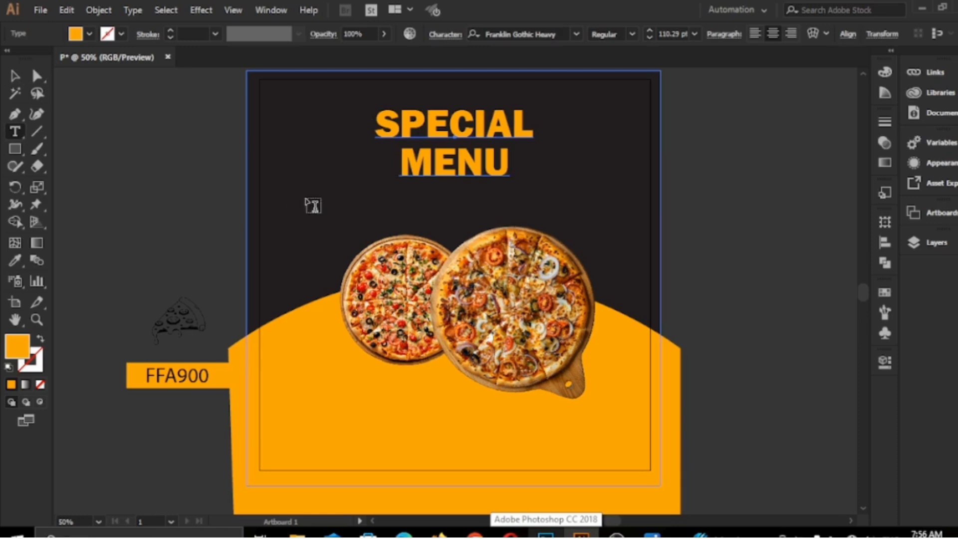
pyautogui.click(306, 197)
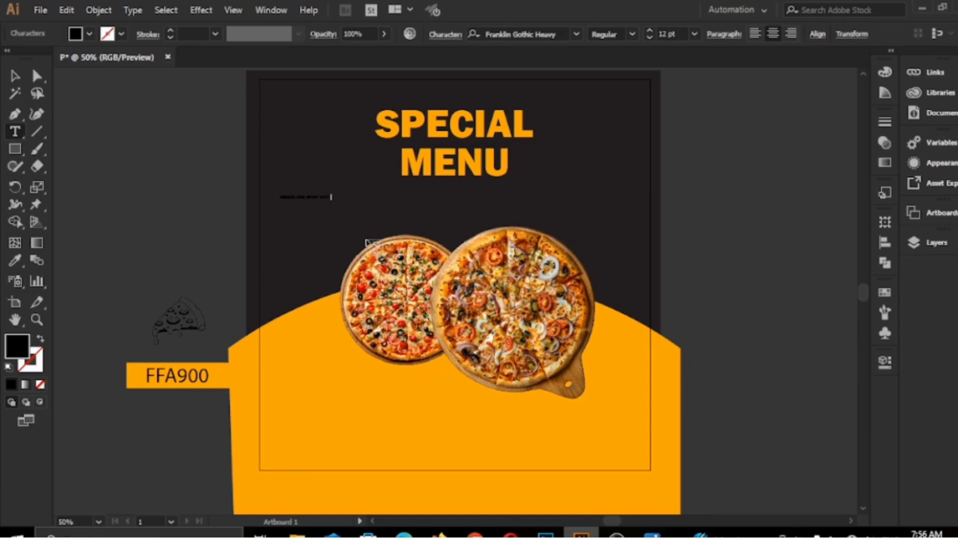
pyautogui.click(15, 79)
# Make the "CHEESE AND SPICY PIZZA" line white, enlarge it to about 60 pt and place it centred beneath the heading.
pyautogui.click(89, 33)
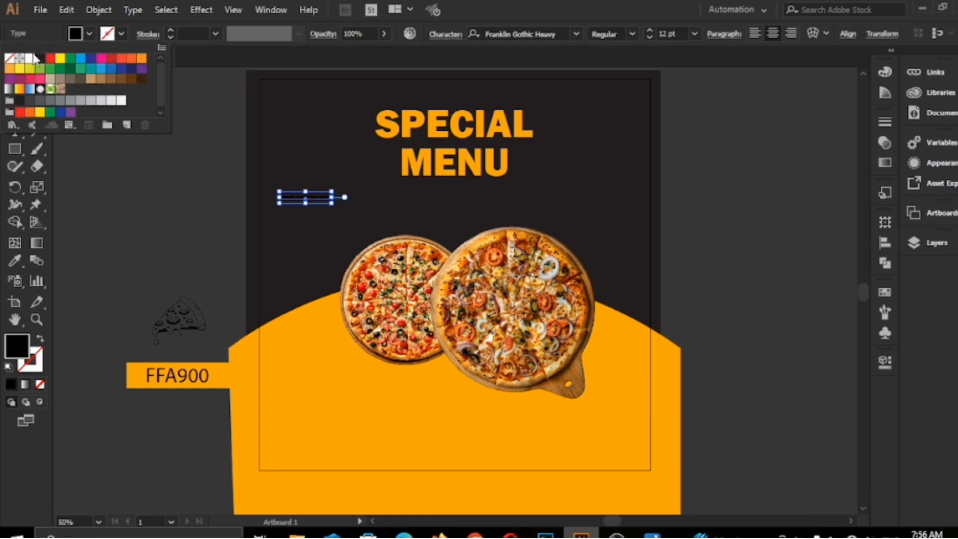
pyautogui.click(34, 58)
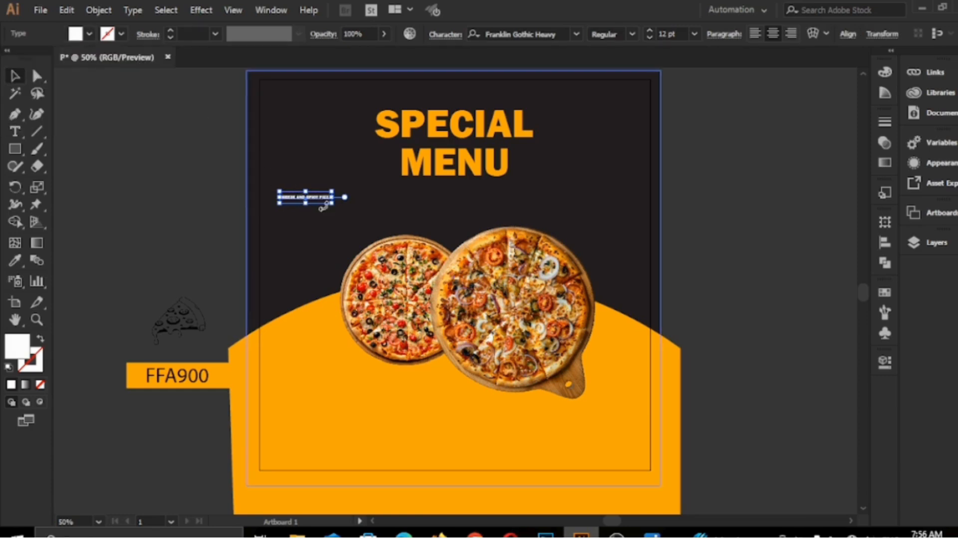
pyautogui.moveTo(332, 203); pyautogui.dragTo(541, 233)
pyautogui.moveTo(405, 225); pyautogui.dragTo(452, 203)
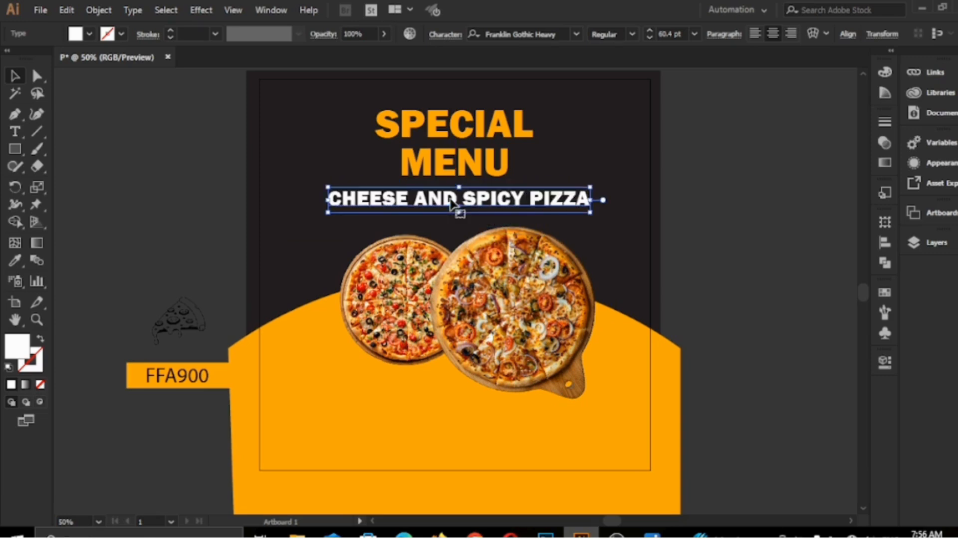
# Widen the letter tracking of the "SPECIAL MENU" heading to 89.
pyautogui.click(424, 143)
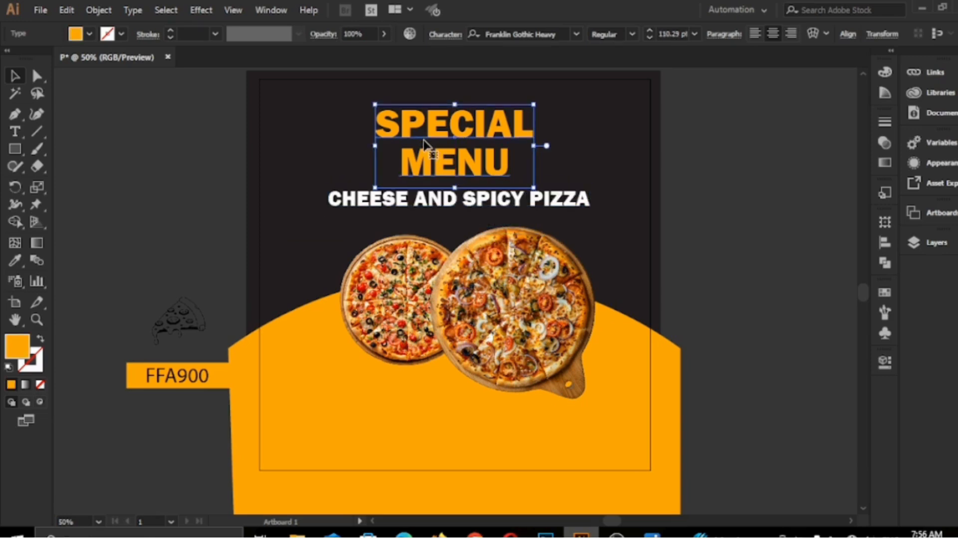
pyautogui.click(881, 360)
pyautogui.moveTo(801, 394); pyautogui.dragTo(803, 395)
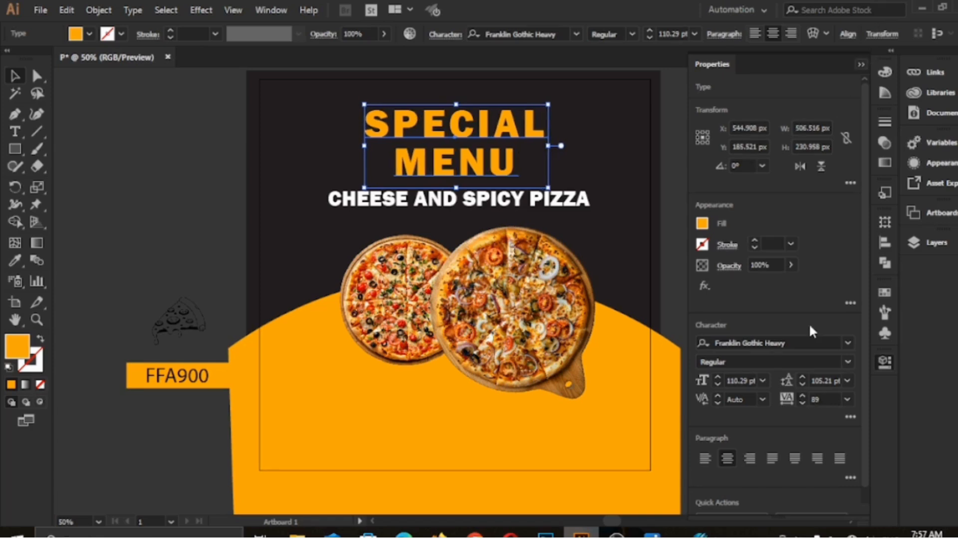
pyautogui.click(673, 279)
# Shrink the "CHEESE AND SPICY PIZZA" line to about 44 pt and centre it horizontally on the artboard.
pyautogui.click(445, 203)
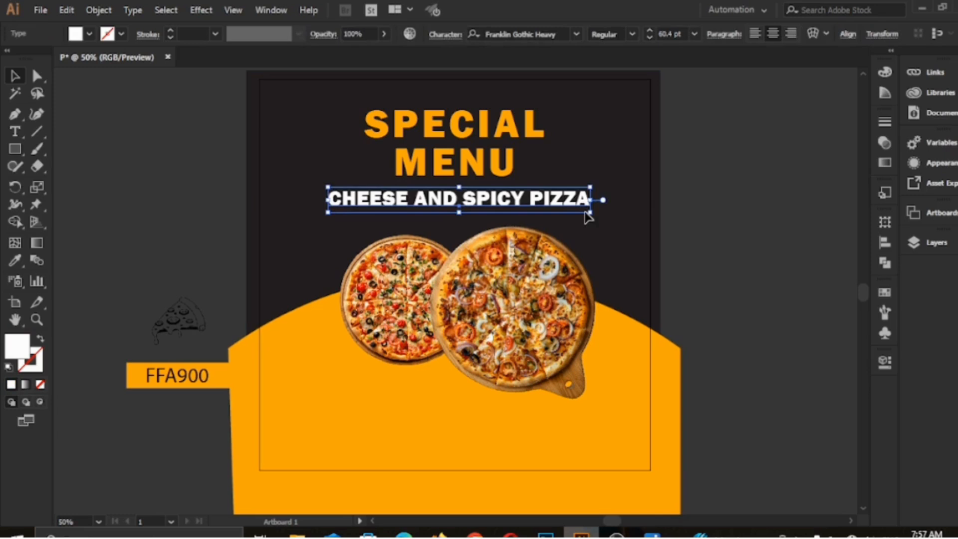
pyautogui.moveTo(589, 206); pyautogui.dragTo(493, 196)
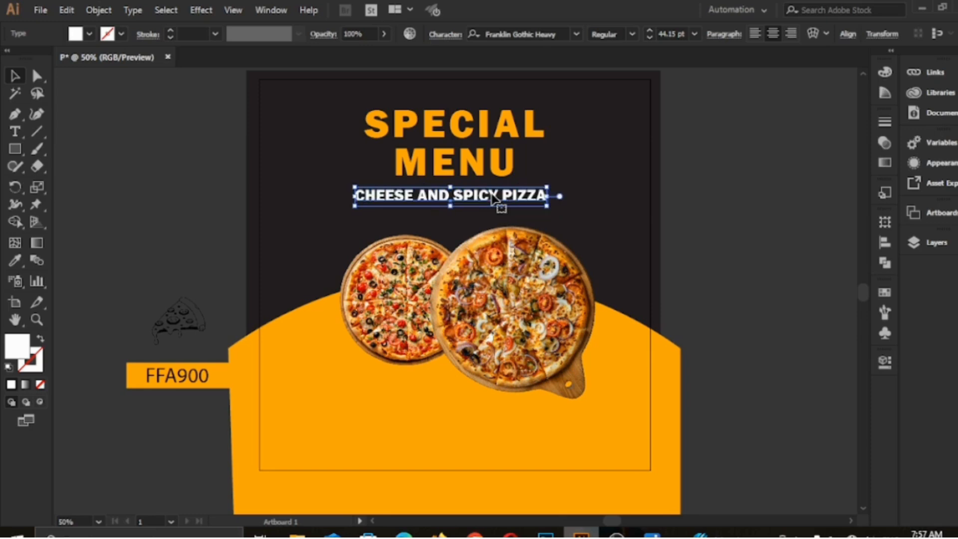
pyautogui.hotkey('ctrl', 'z')
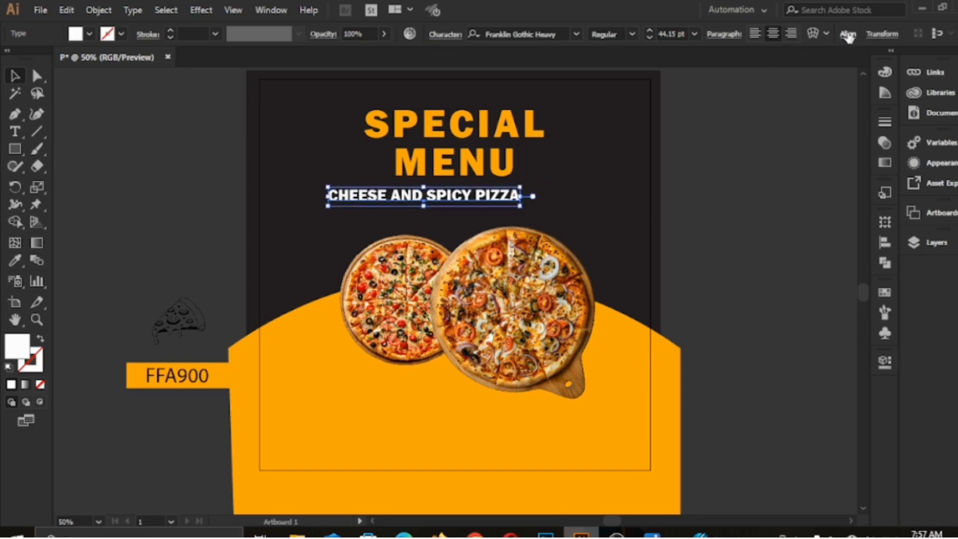
pyautogui.click(847, 34)
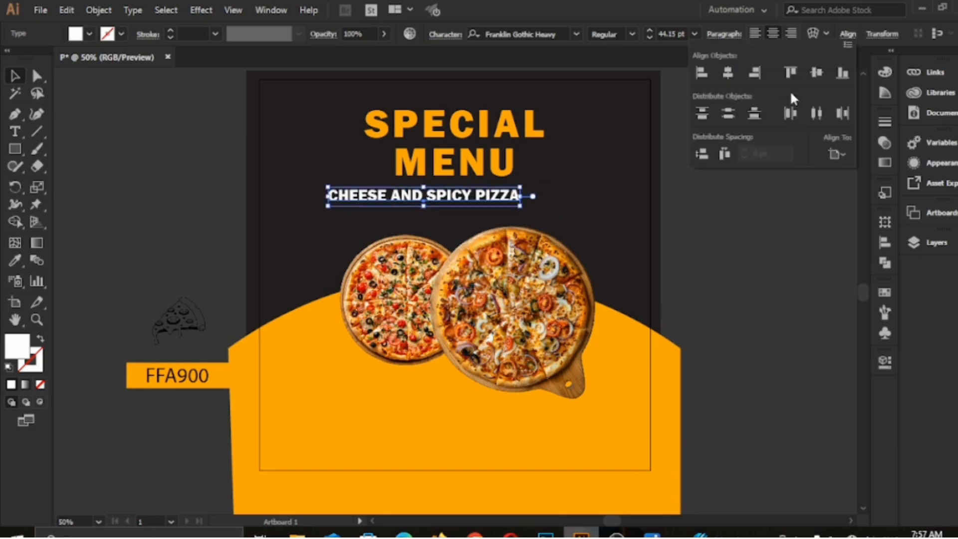
pyautogui.click(728, 74)
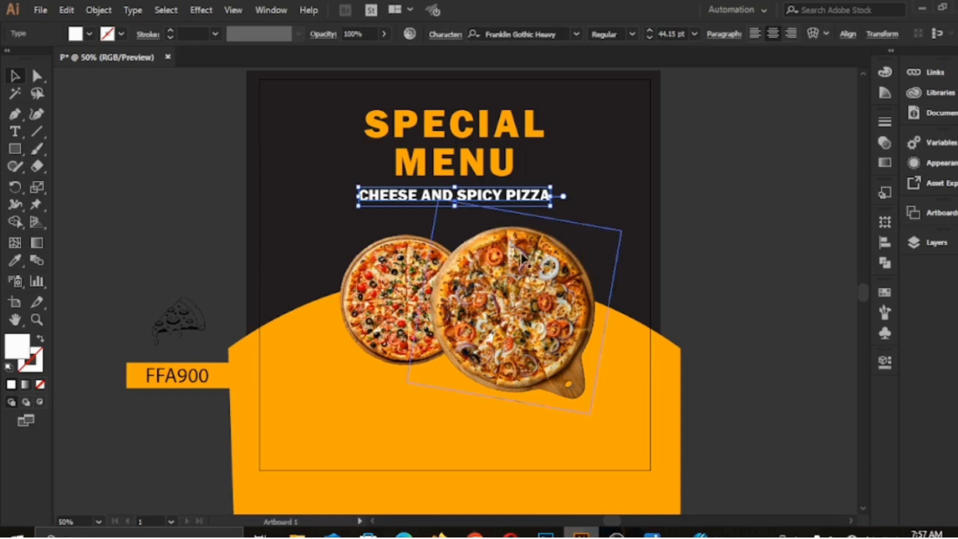
# Add the text "SHOP NOW" in black on the empty canvas beside the artboard and enlarge it to about 101 pt.
pyautogui.click(15, 131)
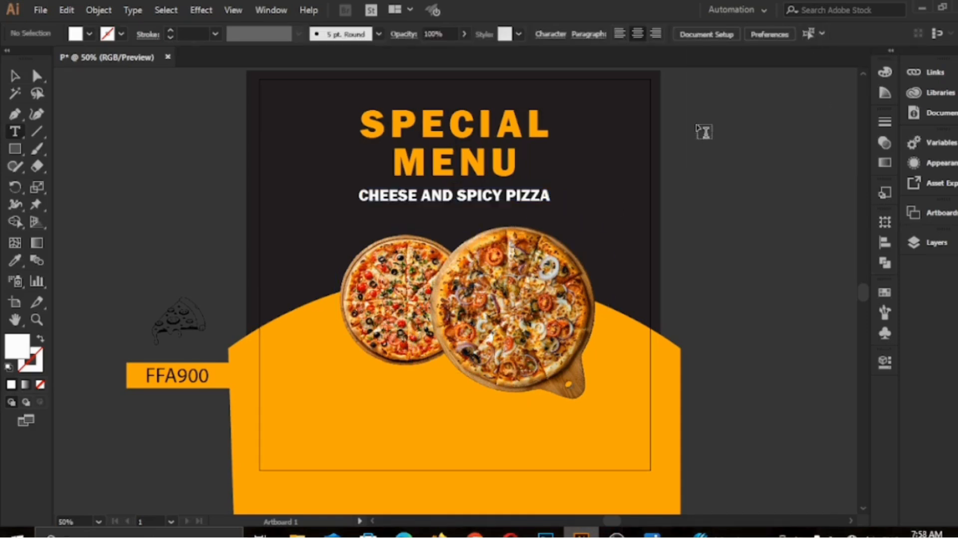
pyautogui.click(696, 125)
pyautogui.press('BackSpace')
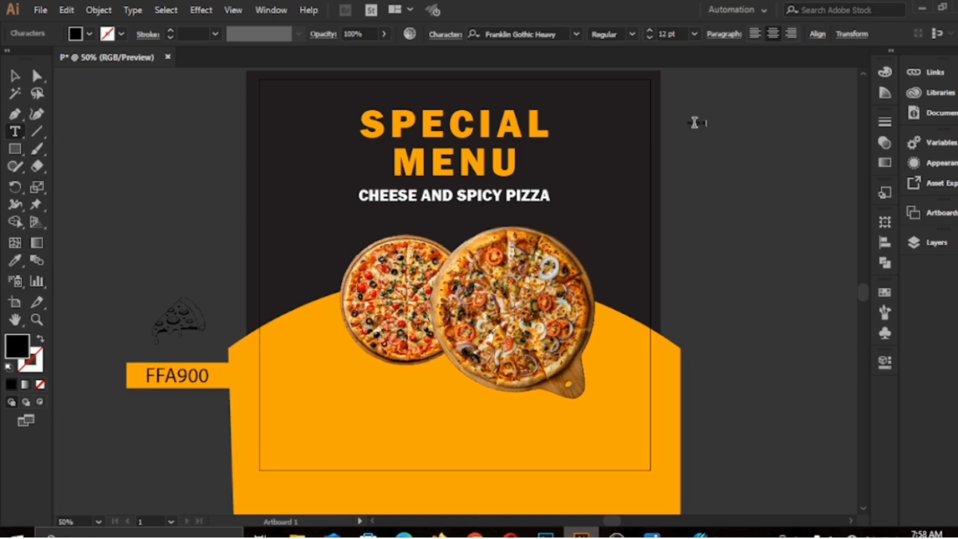
pyautogui.click(13, 76)
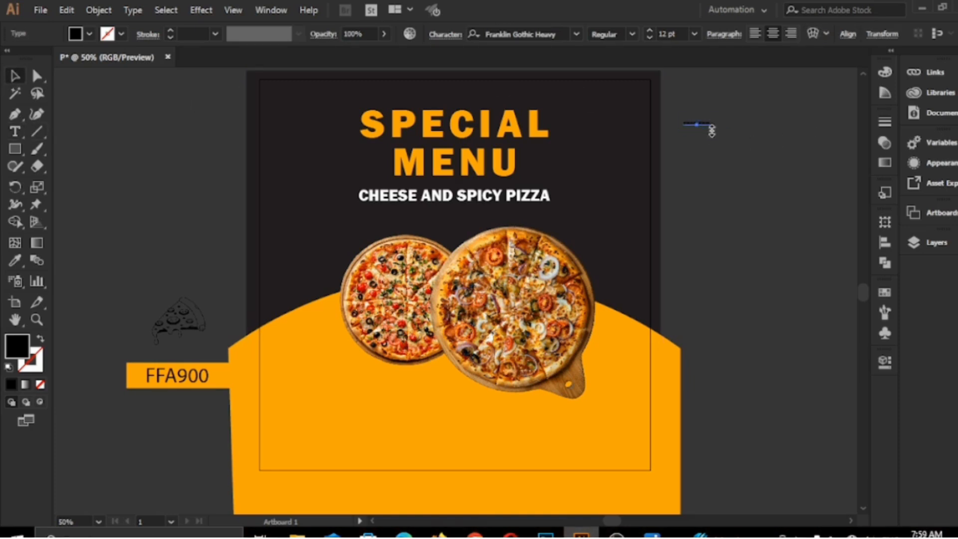
pyautogui.moveTo(712, 130); pyautogui.dragTo(790, 215)
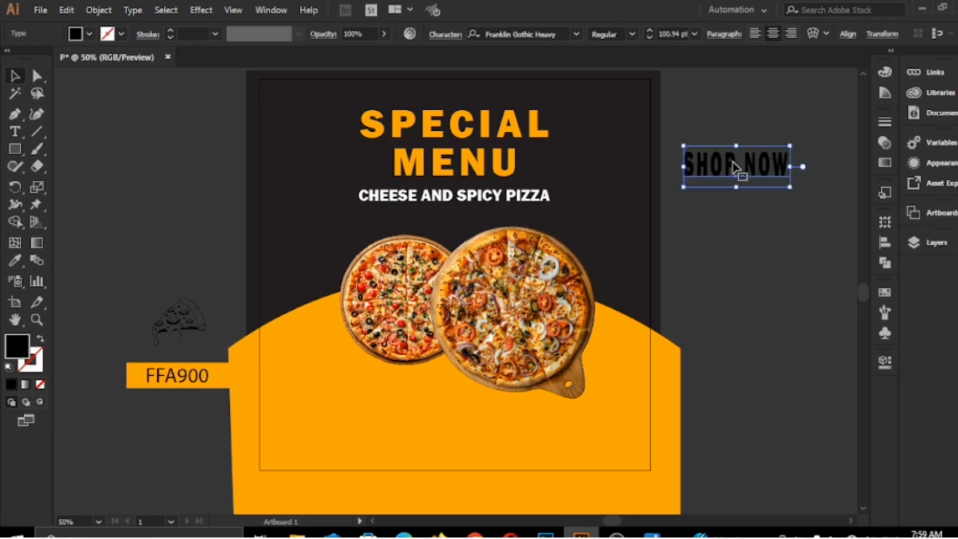
pyautogui.moveTo(732, 160); pyautogui.dragTo(731, 137)
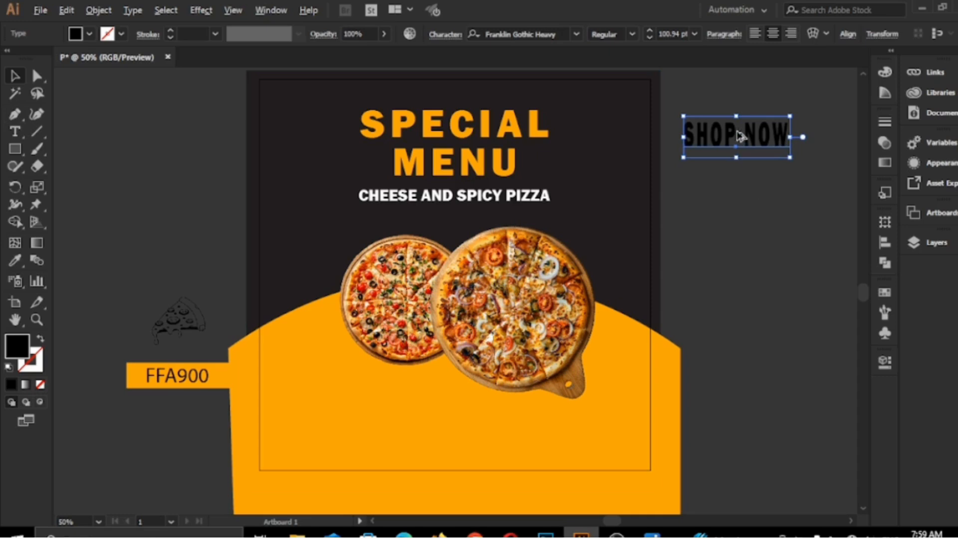
pyautogui.moveTo(743, 145); pyautogui.dragTo(744, 198)
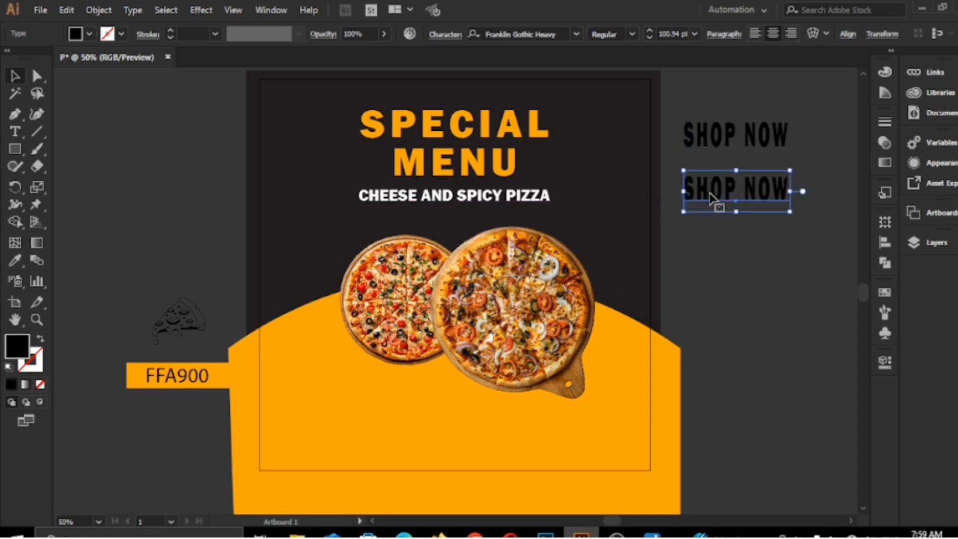
pyautogui.doubleClick(708, 191)
pyautogui.hotkey('ctrl', 'a')
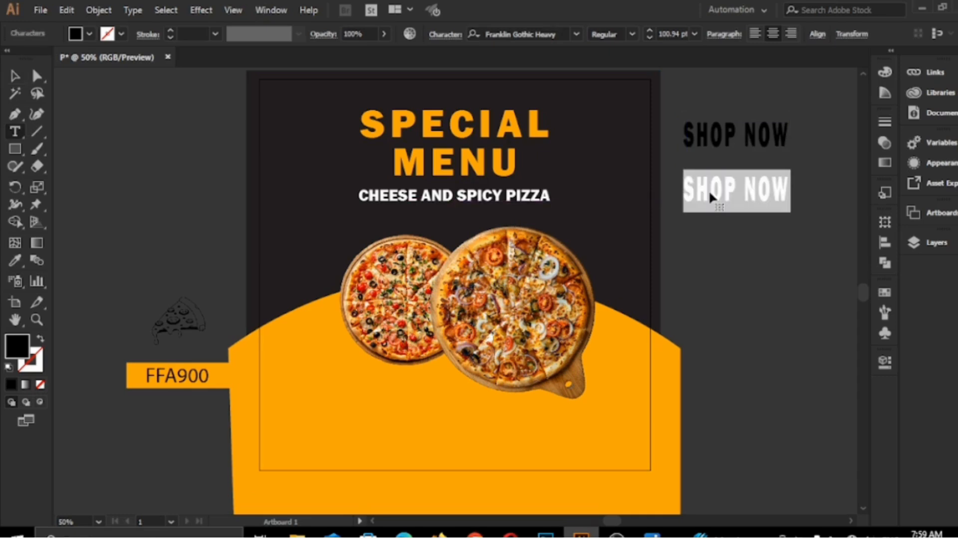
pyautogui.write('www')
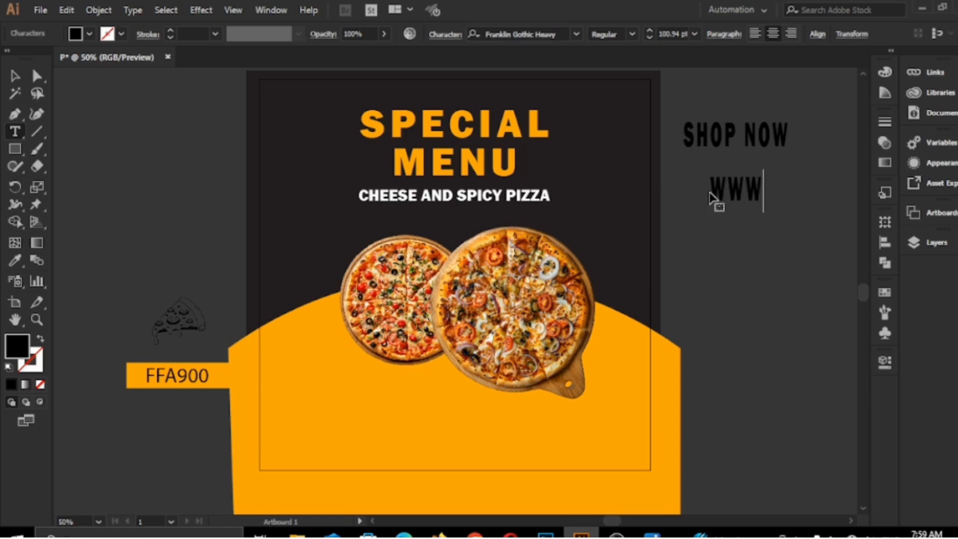
pyautogui.write('.webs')
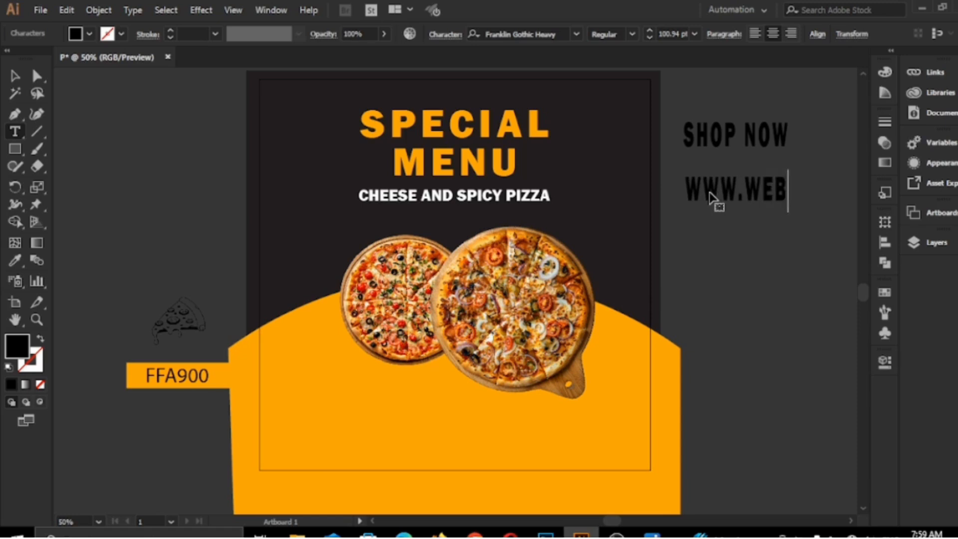
pyautogui.write('ite.co')
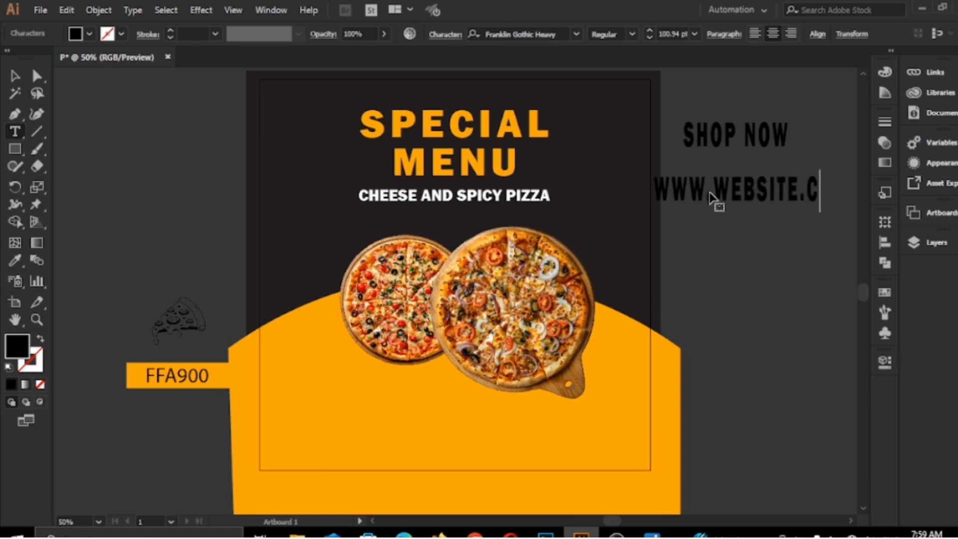
pyautogui.write('m')
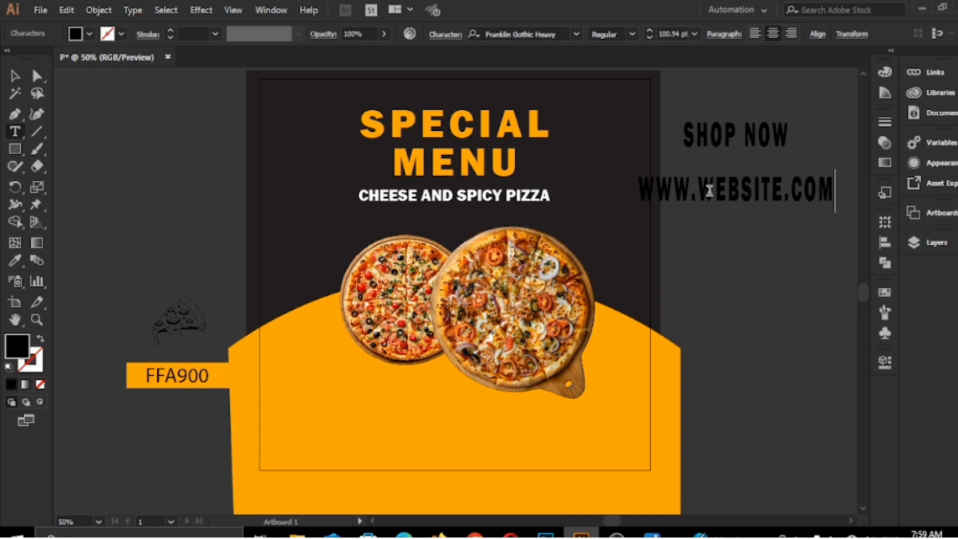
pyautogui.click(15, 78)
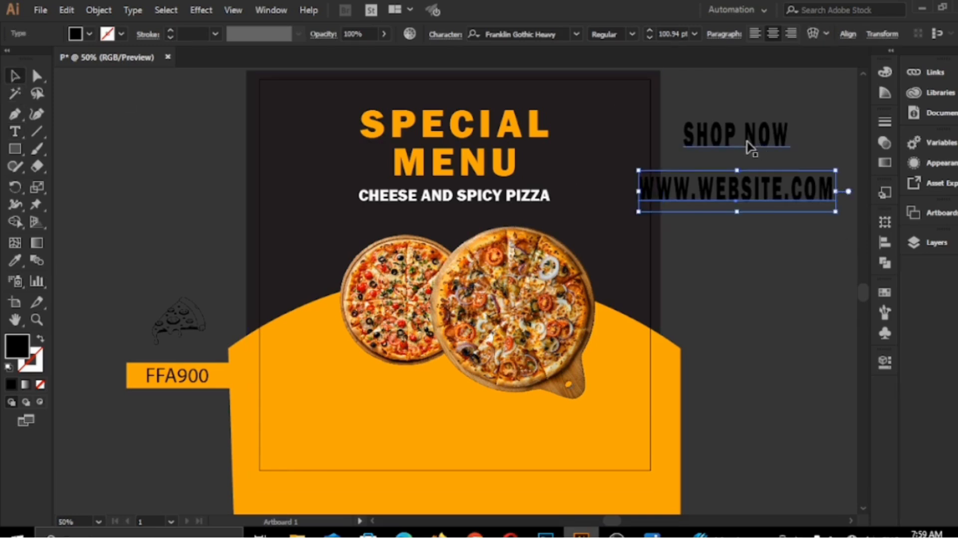
pyautogui.moveTo(748, 146); pyautogui.dragTo(749, 162)
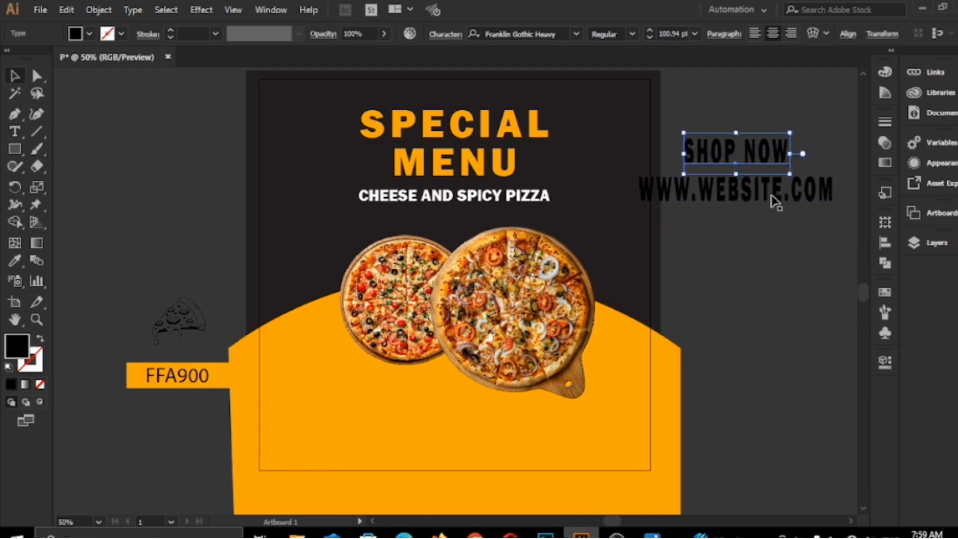
pyautogui.click(832, 194)
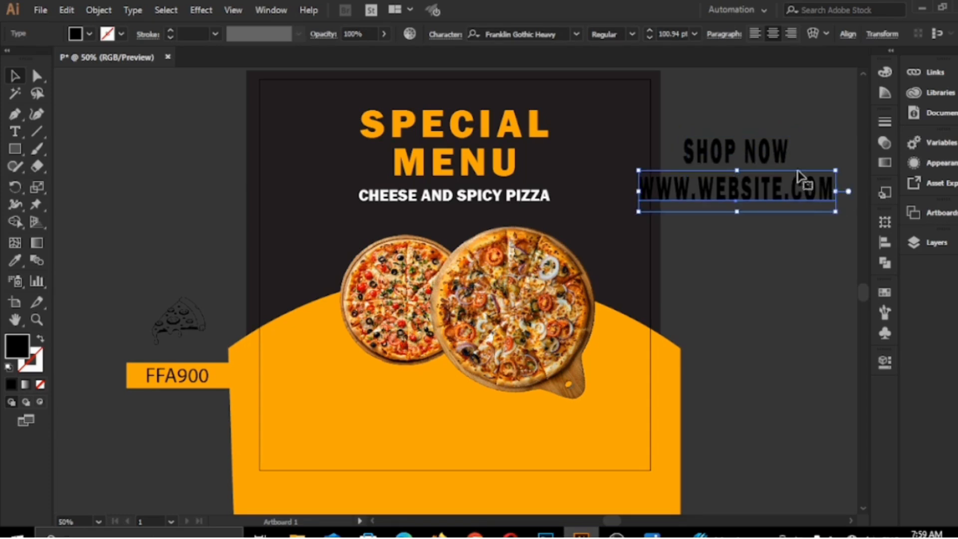
pyautogui.keyDown('shift'); pyautogui.click(754, 149); pyautogui.keyUp('shift')
pyautogui.moveTo(835, 212); pyautogui.dragTo(777, 188)
pyautogui.moveTo(707, 159); pyautogui.dragTo(415, 421)
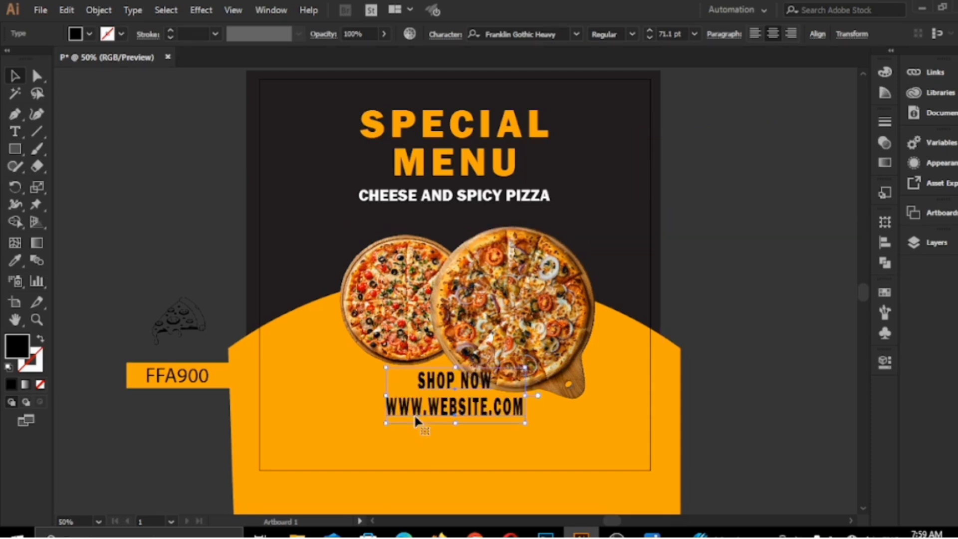
# Lower the two contact lines beneath the pizzas, shrink them to about 53 pt and centre them horizontally on the artboard.
pyautogui.click(818, 35)
pyautogui.click(701, 76)
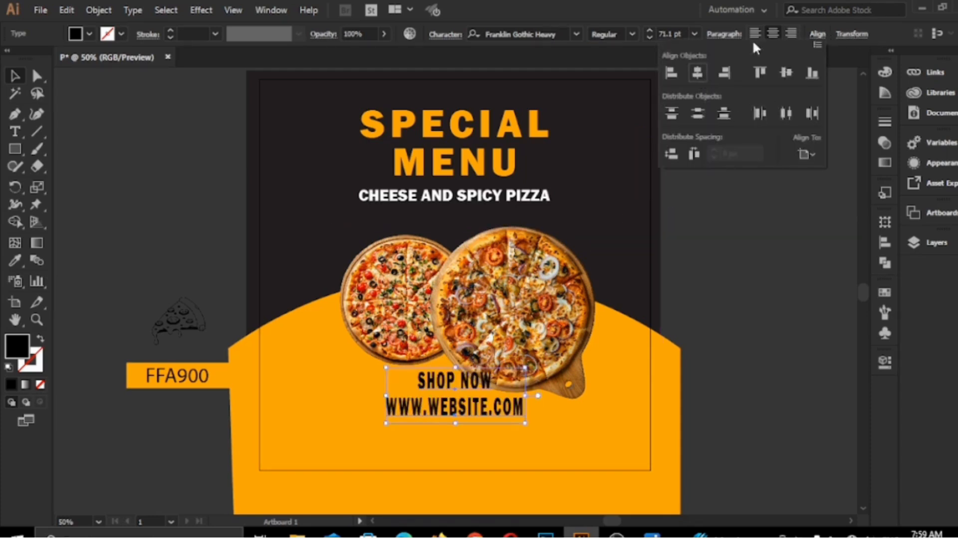
pyautogui.click(817, 35)
pyautogui.moveTo(452, 387); pyautogui.dragTo(458, 417)
pyautogui.moveTo(524, 453); pyautogui.dragTo(454, 423)
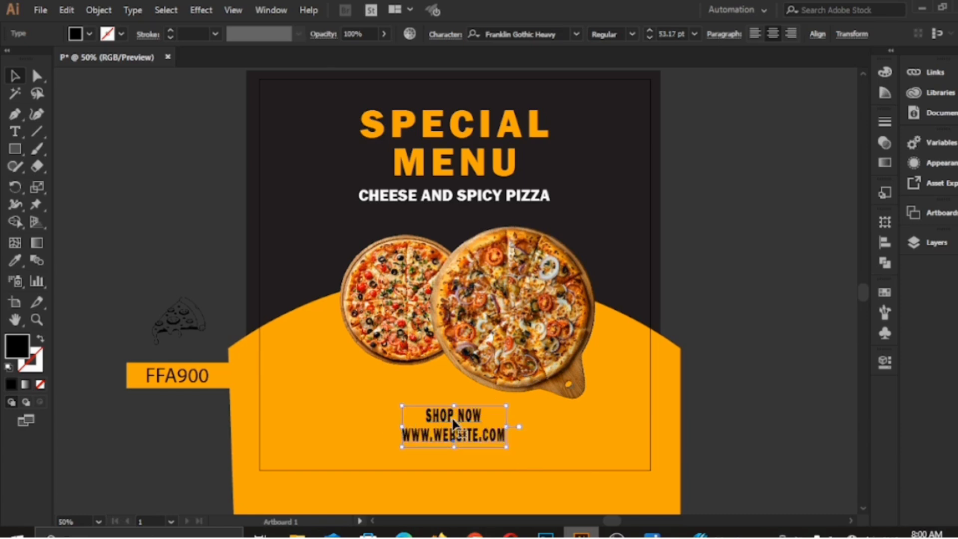
pyautogui.hotkey('ctrl', 'z')
pyautogui.click(815, 36)
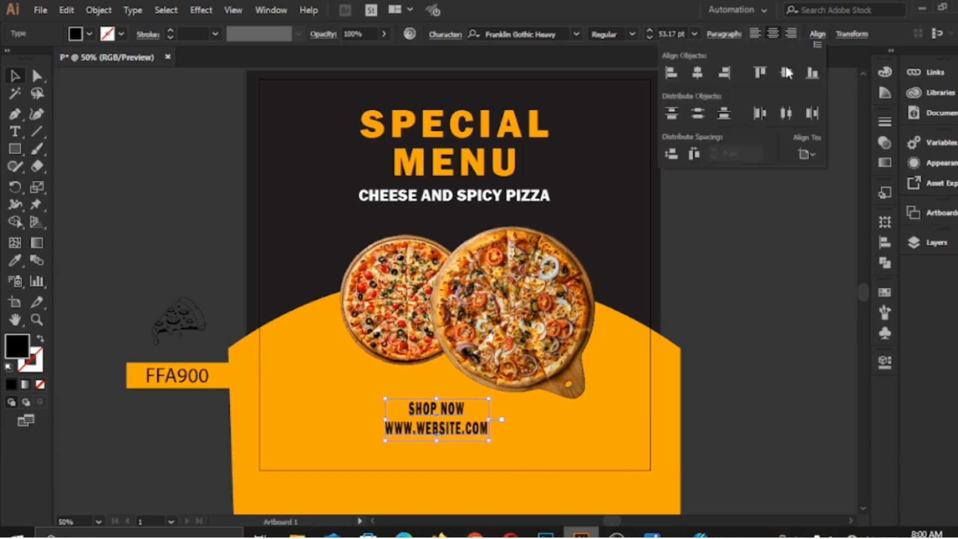
pyautogui.click(697, 72)
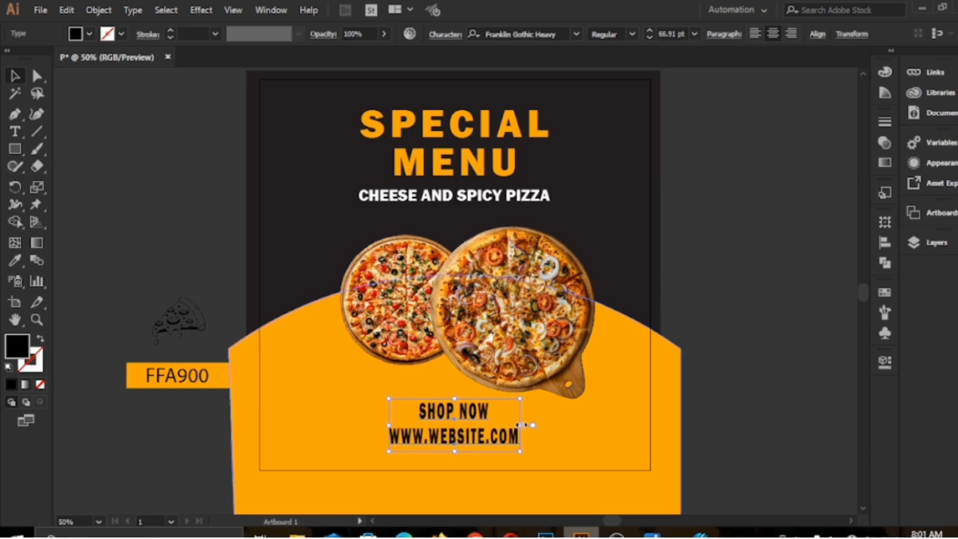
# Place the pizza-slice drawing at the artboard's left edge beside the heading, enlarged to about 227 px with 46% opacity.
pyautogui.click(106, 302)
pyautogui.moveTo(192, 325); pyautogui.dragTo(275, 212)
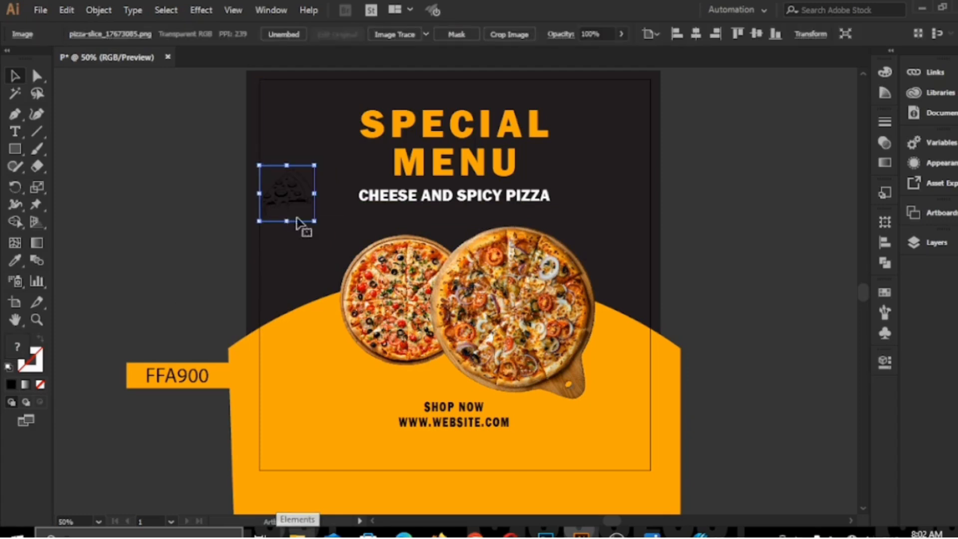
pyautogui.moveTo(314, 146); pyautogui.dragTo(287, 86)
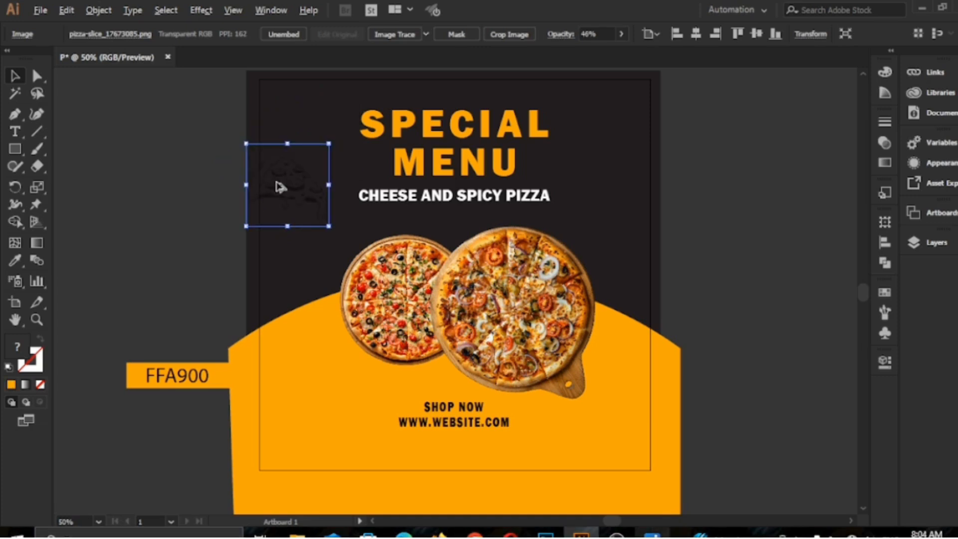
# Duplicate the pizza-slice drawing onto the orange area near the artboard's right edge and flip the copy horizontally.
pyautogui.moveTo(290, 186); pyautogui.dragTo(625, 413)
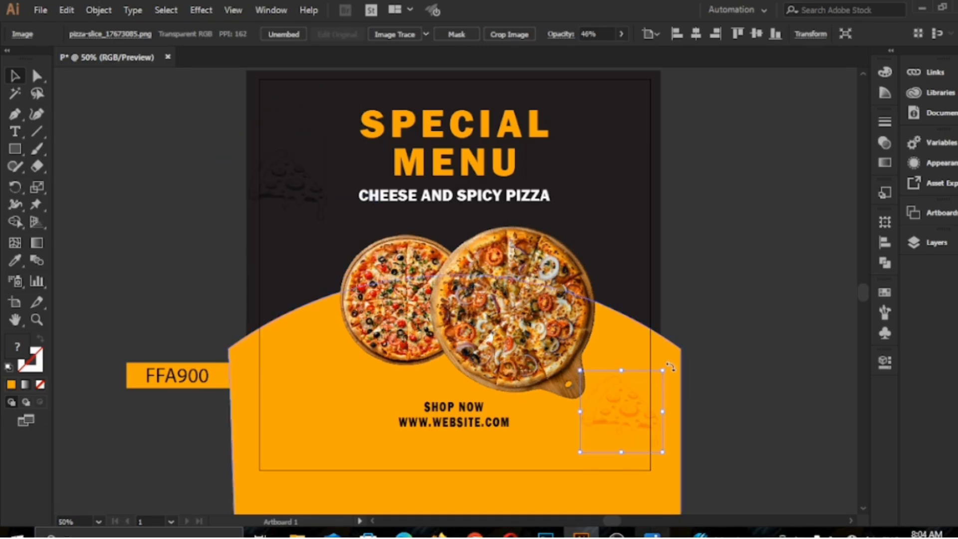
pyautogui.moveTo(670, 366); pyautogui.dragTo(623, 425)
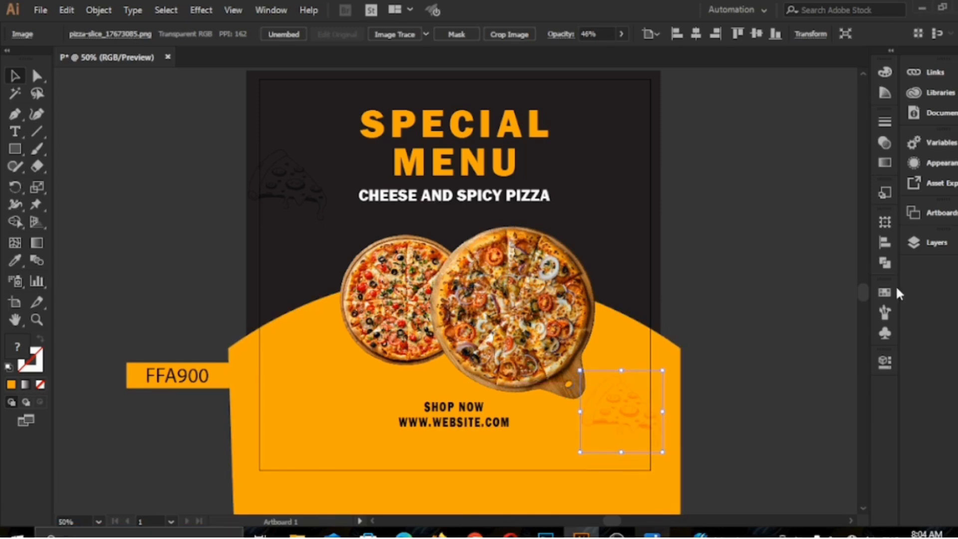
pyautogui.click(885, 362)
pyautogui.click(802, 165)
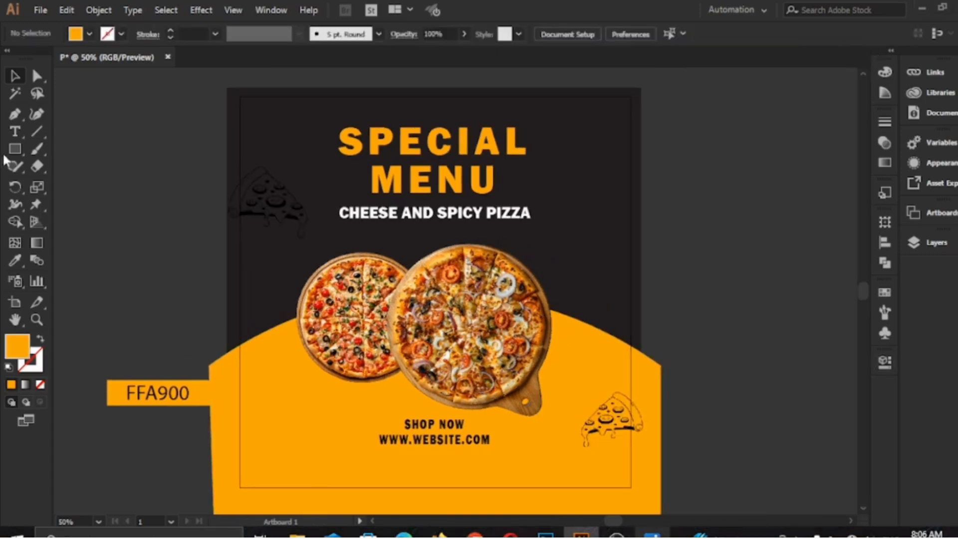
# Draw a rectangle covering the artboard exactly and use it as a clipping mask for all the artwork.
pyautogui.click(12, 151)
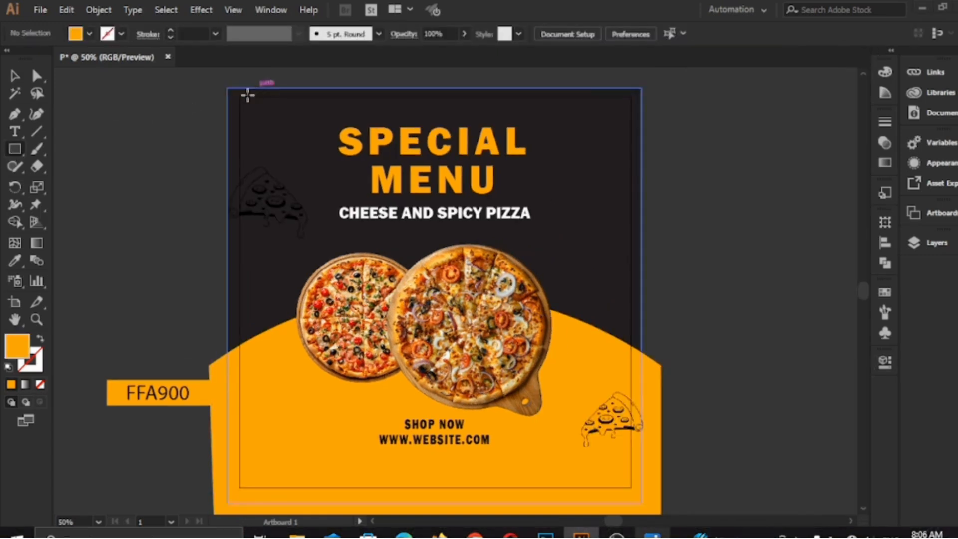
pyautogui.moveTo(240, 98); pyautogui.dragTo(630, 486)
pyautogui.hotkey('ctrl', 'a')
pyautogui.rightClick(375, 225)
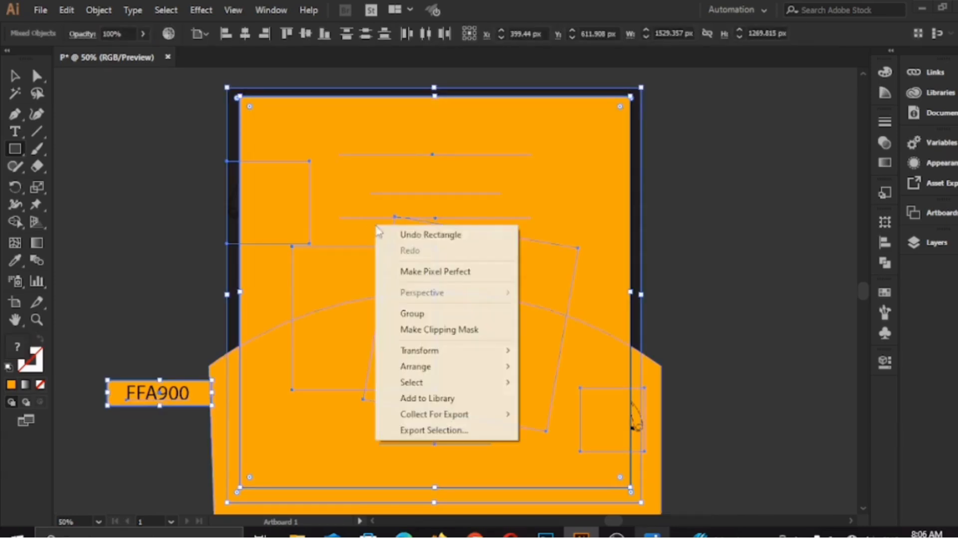
pyautogui.click(439, 329)
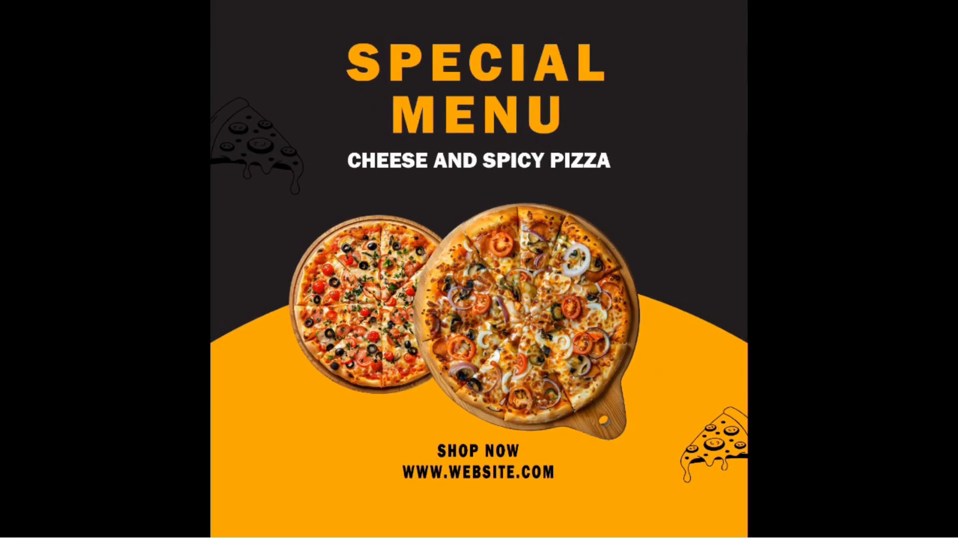